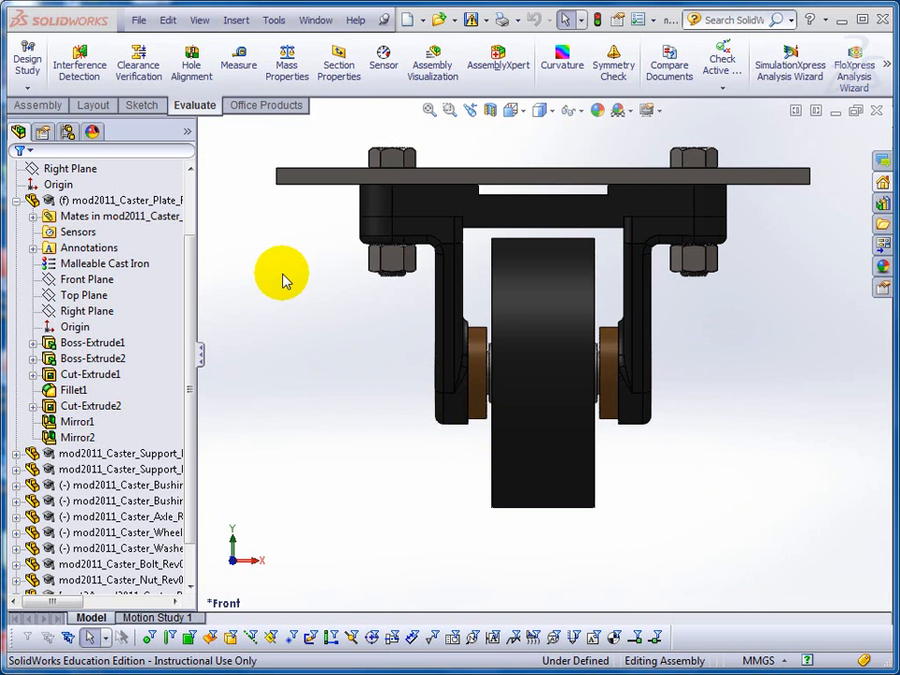
Create a new drawing from the caster assembly with the Drawing template.
click(138, 19)
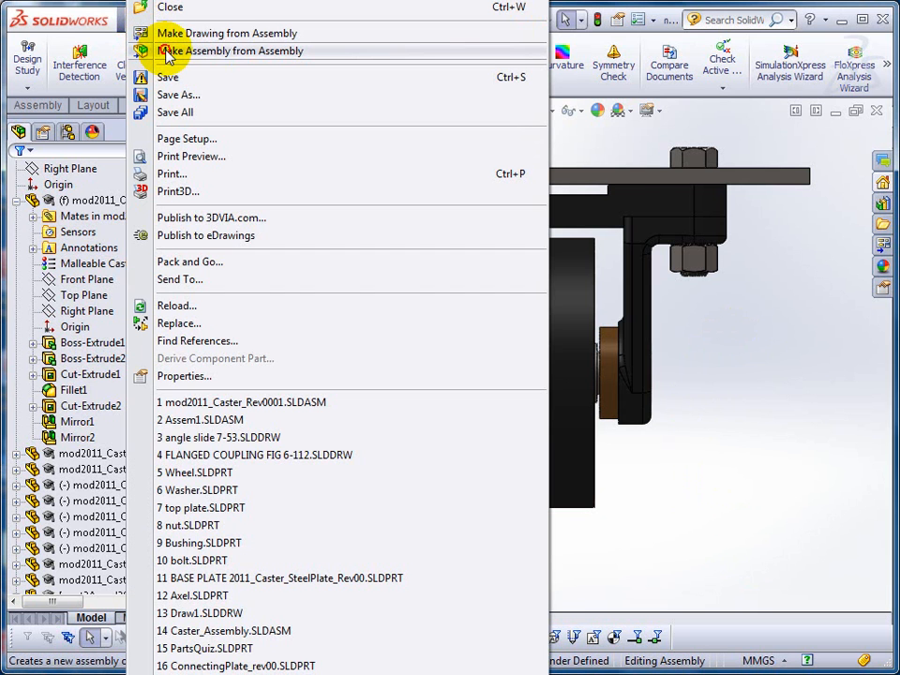
click(169, 34)
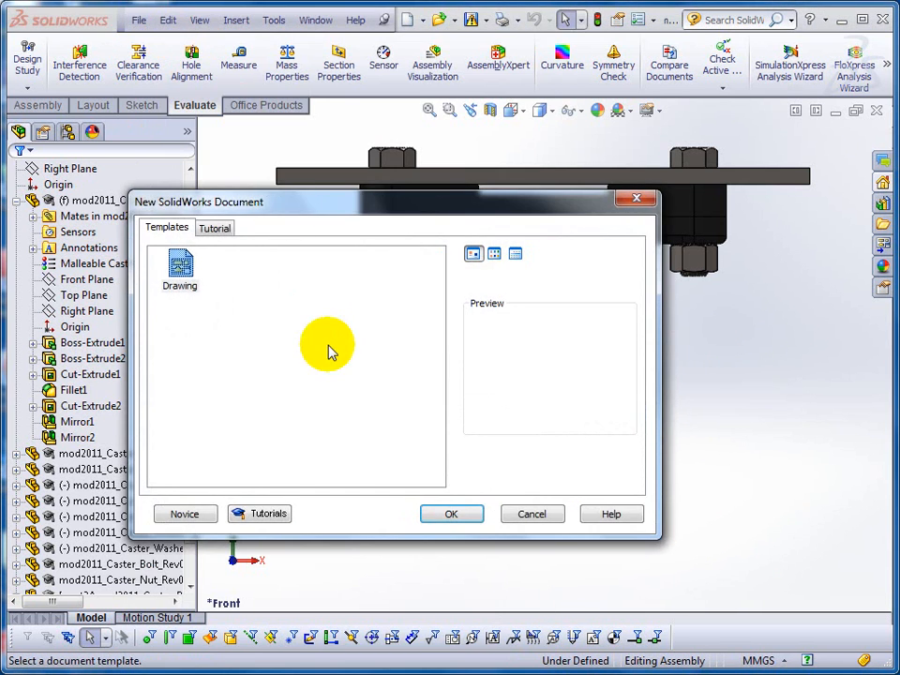
double_click(180, 268)
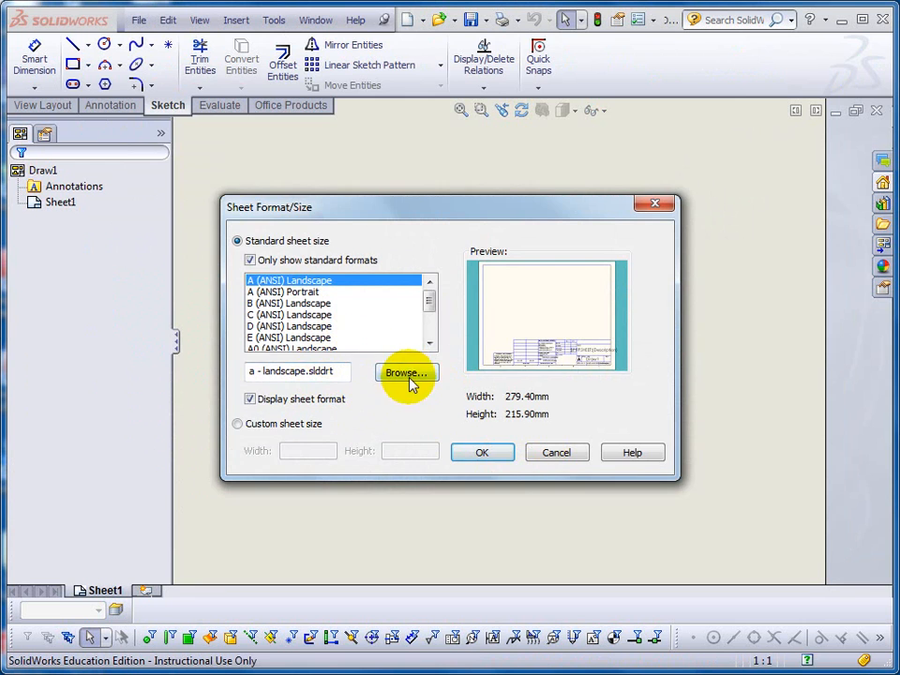
Apply the sheet format tbmetric.slddrt from the Templates-SolidWorks folder under AEDD-170 Parametric Modeling on the R: drive.
click(406, 373)
drag(398, 281, 397, 411)
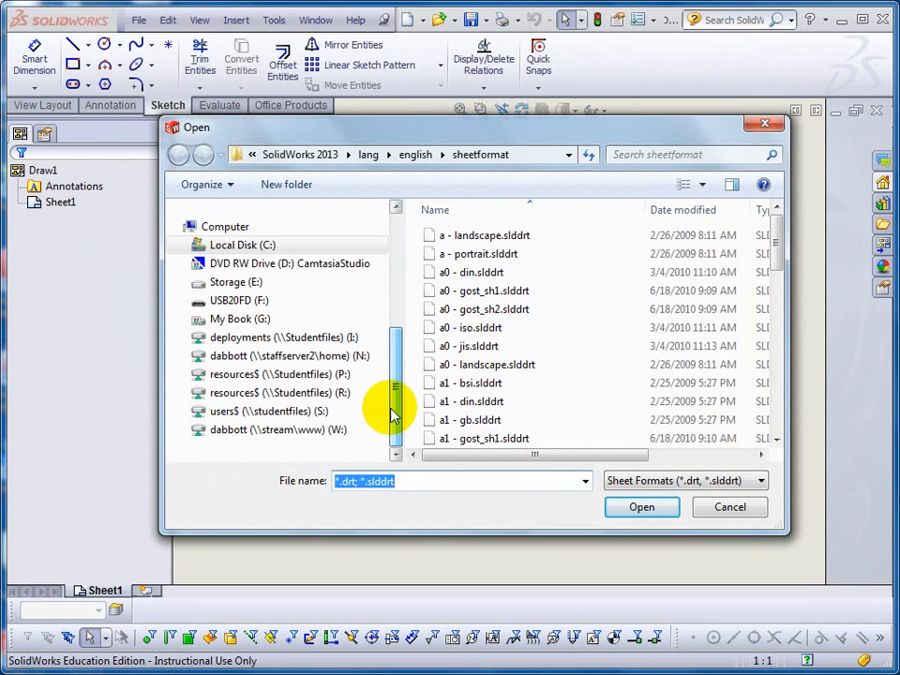
click(345, 394)
click(583, 390)
scroll(586, 422, down, 2)
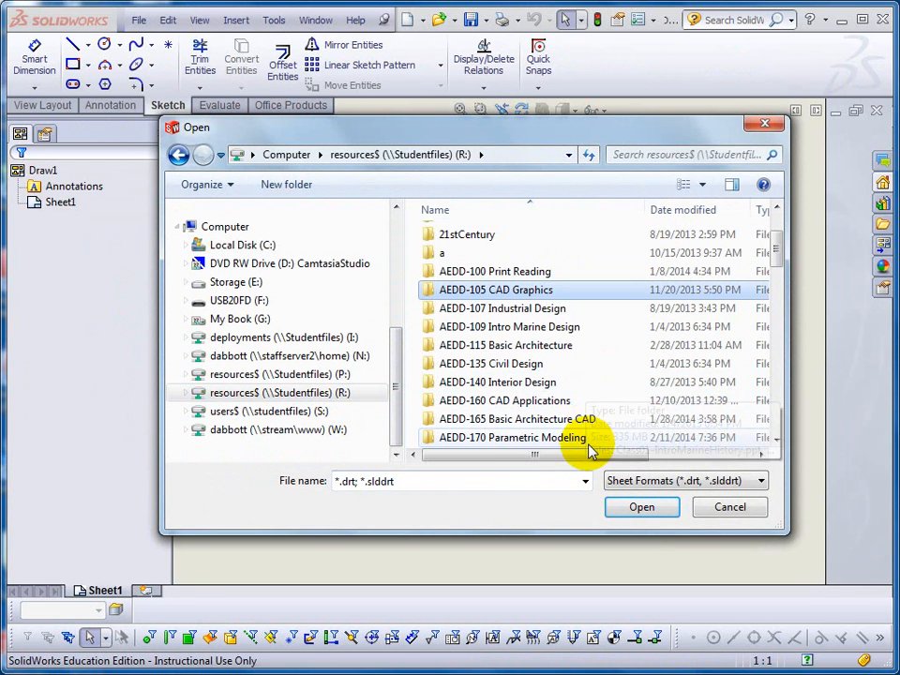
click(526, 441)
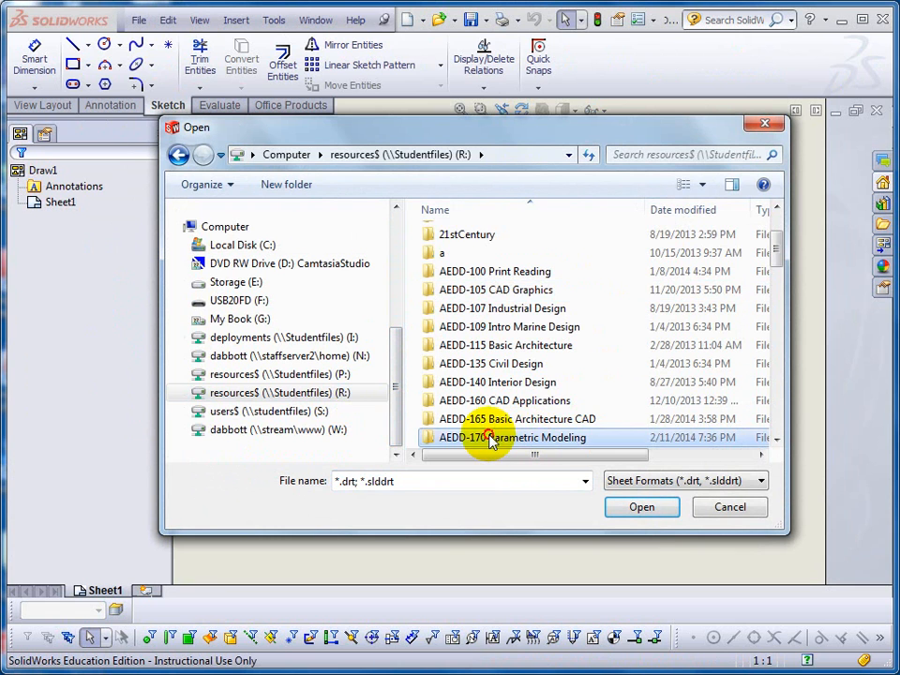
double_click(490, 442)
scroll(576, 415, down, 4)
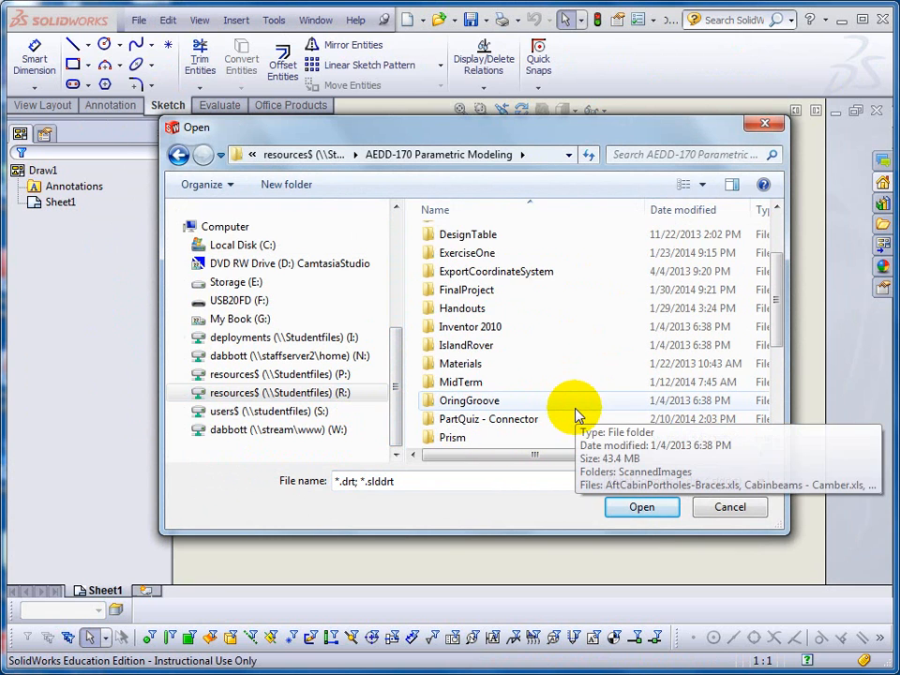
scroll(580, 424, down, 1)
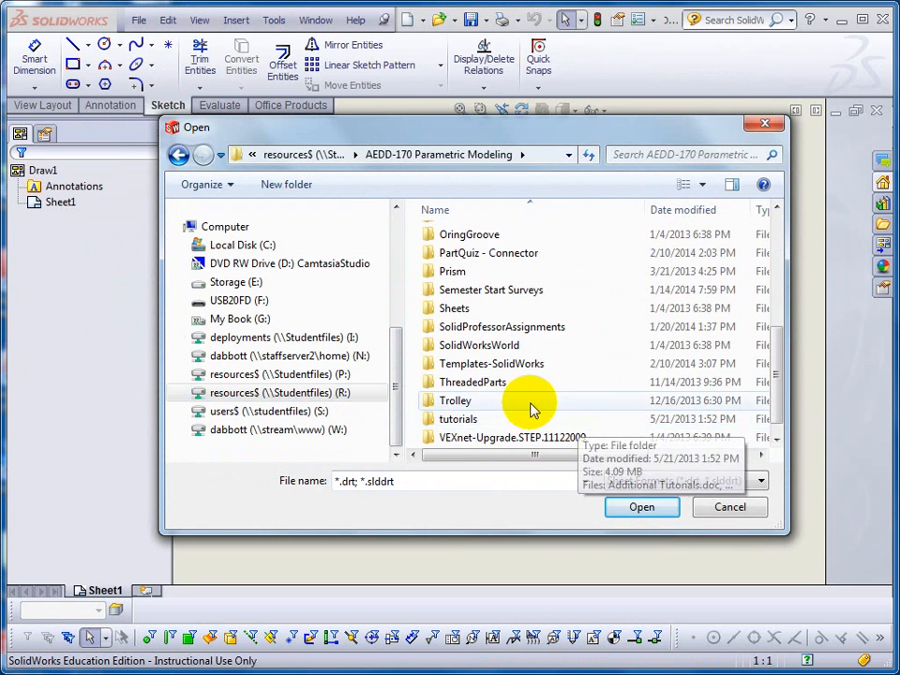
double_click(476, 367)
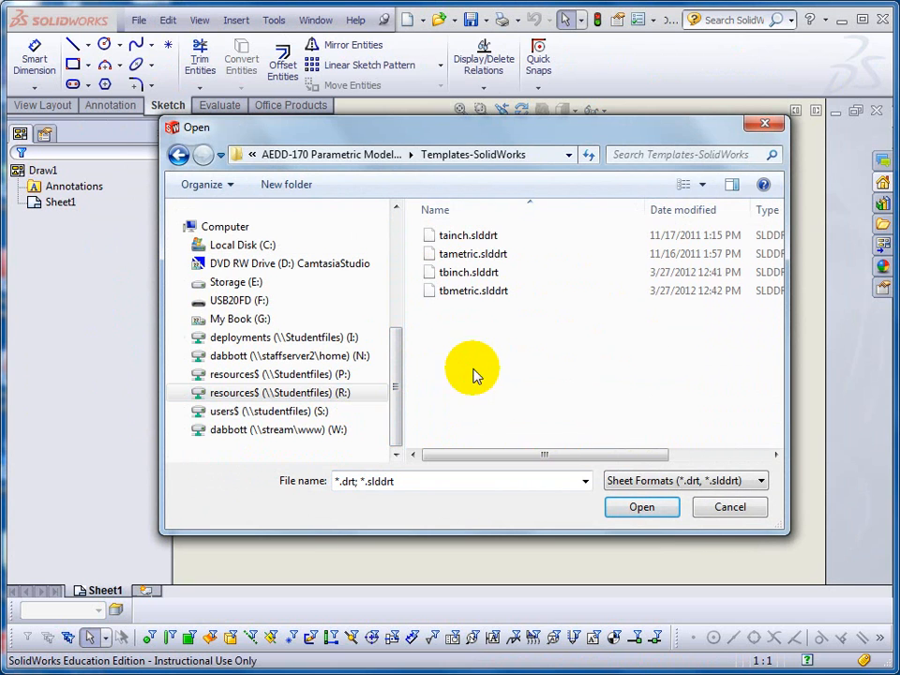
double_click(444, 295)
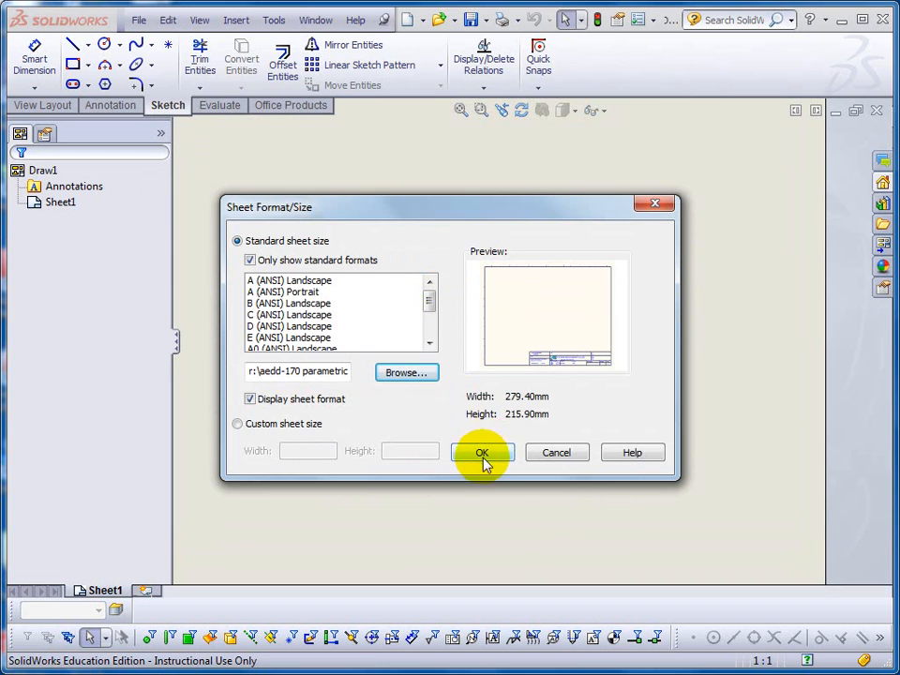
click(479, 453)
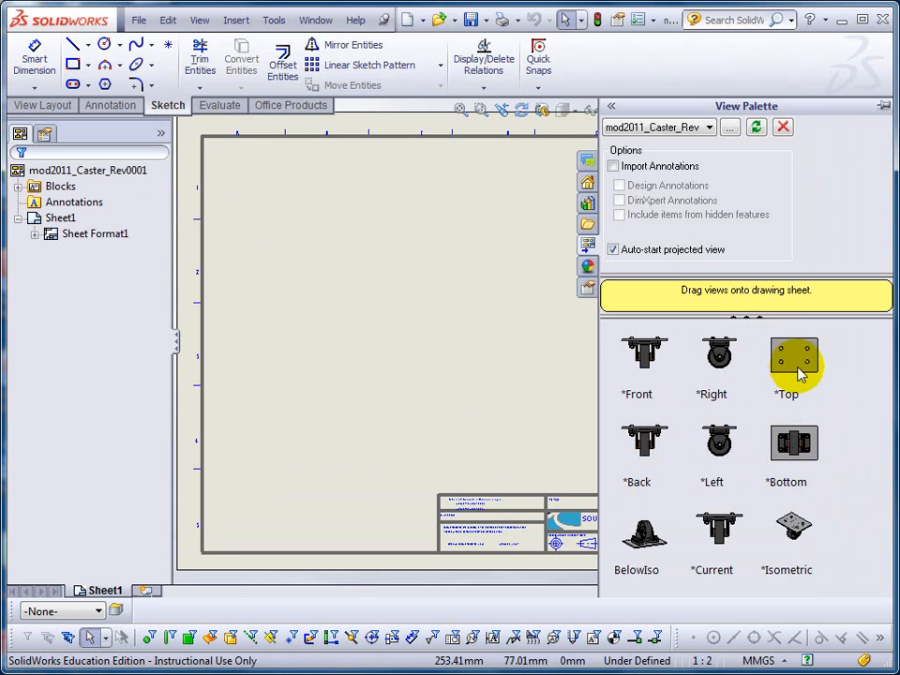
Insert only the assembly's top view, without projected views, and move it off the sheet above the upper border.
drag(618, 328, 399, 232)
key(f)
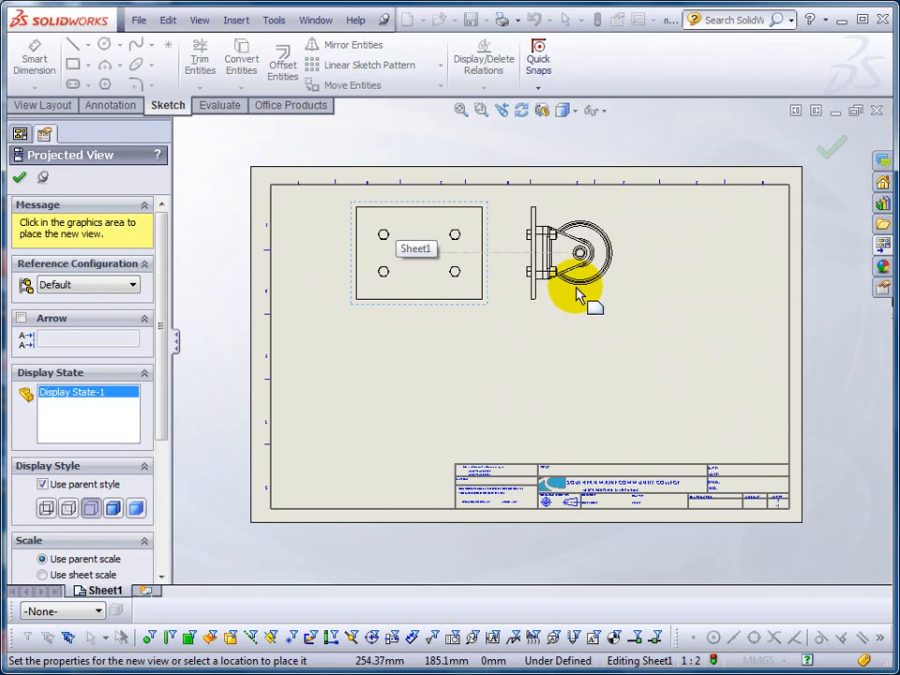
key(Escape)
middle_drag(526, 239, 508, 363)
mouse_move(408, 335)
mouse_down()
mouse_move(415, 254)
mouse_move(394, 153)
mouse_up()
Give the top view a custom scale of 1:1 and move it slightly farther above the sheet.
click(388, 233)
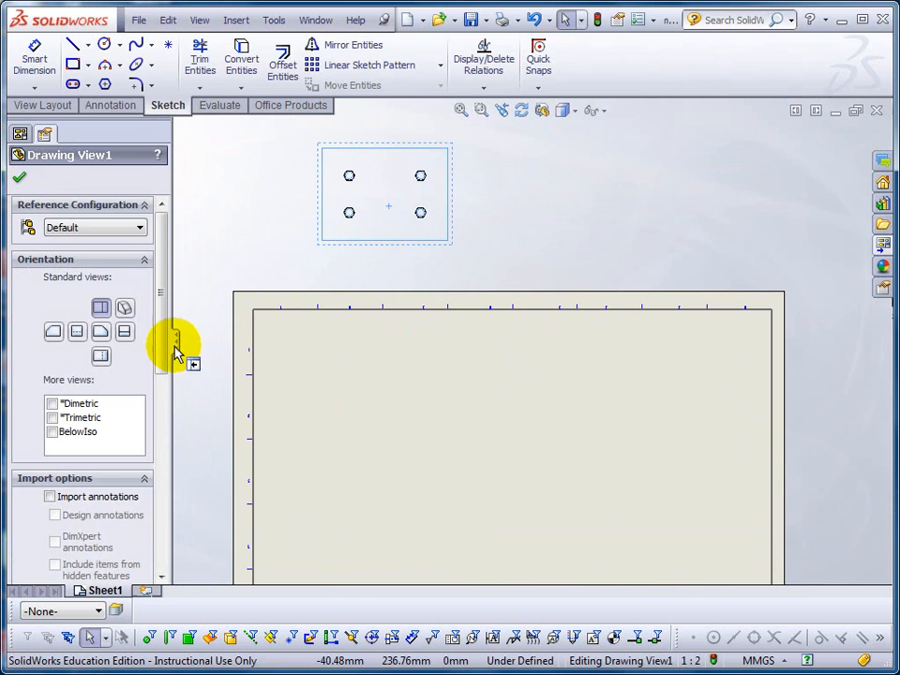
scroll(167, 436, down, 6)
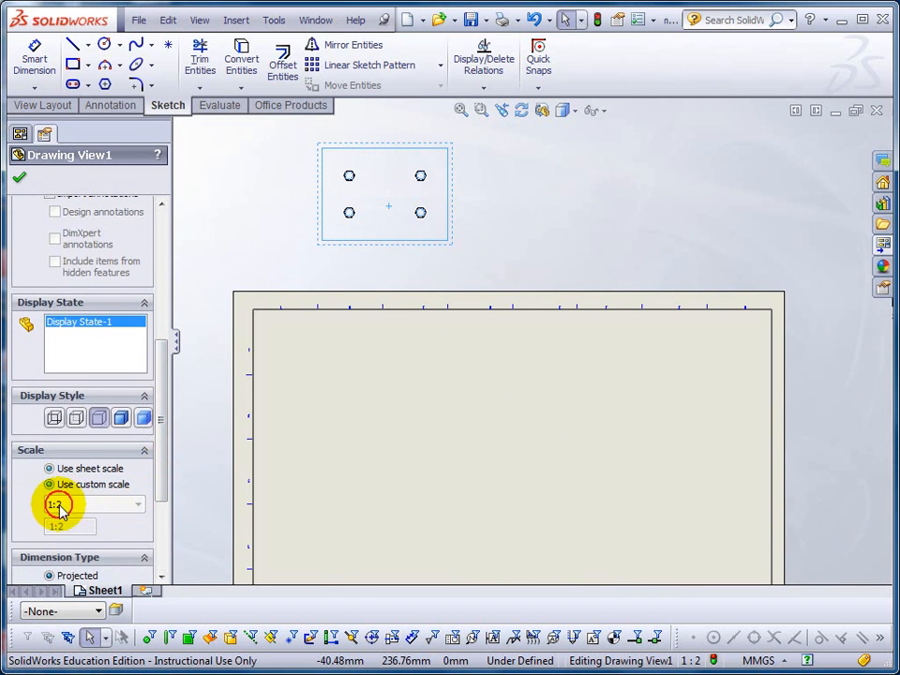
click(50, 487)
click(71, 506)
click(53, 520)
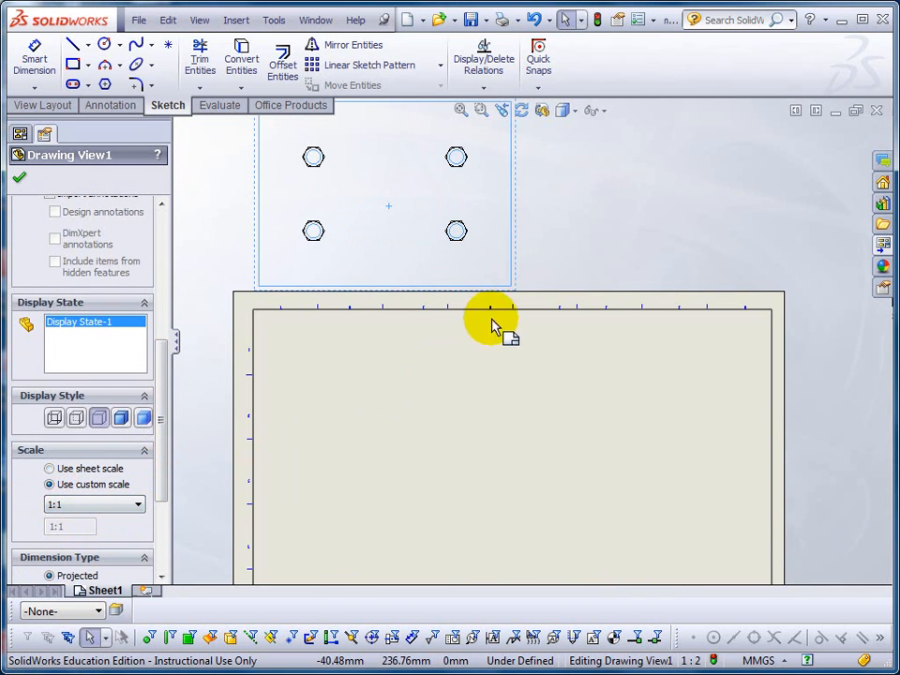
ctrl+middle_drag(492, 332, 494, 388)
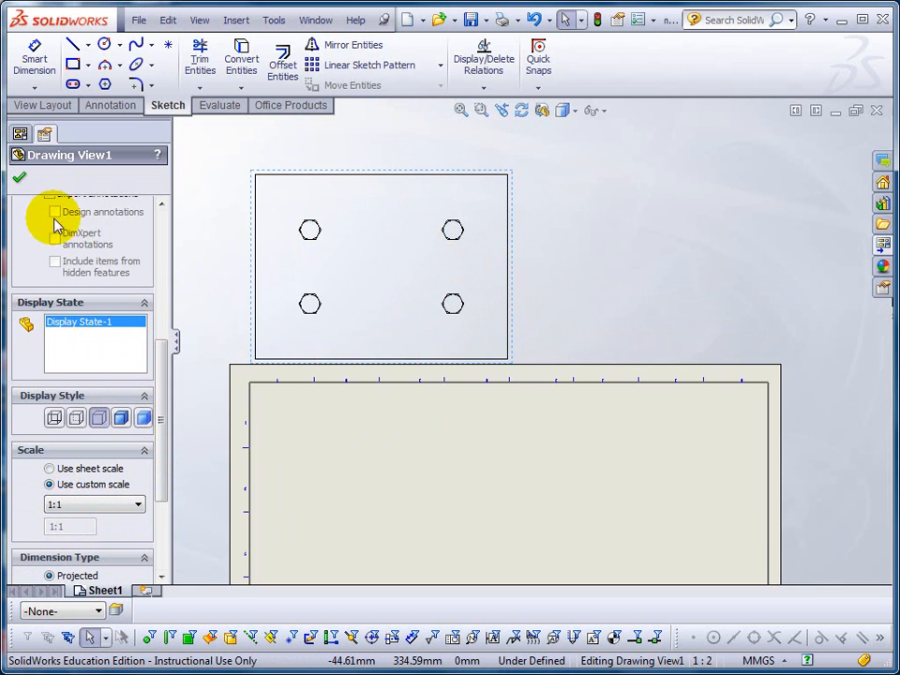
click(19, 177)
click(347, 231)
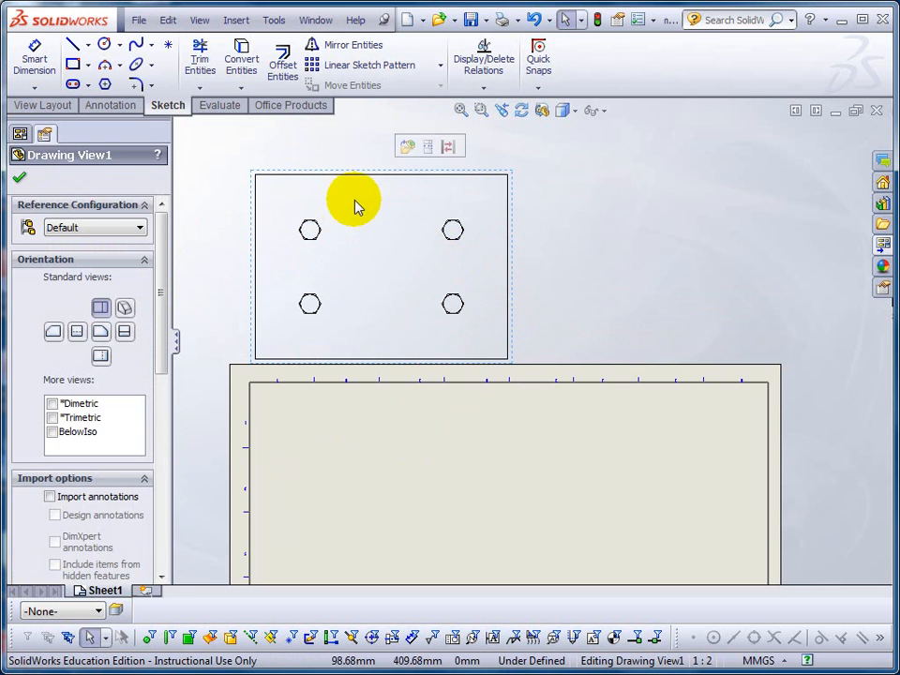
drag(369, 181, 382, 161)
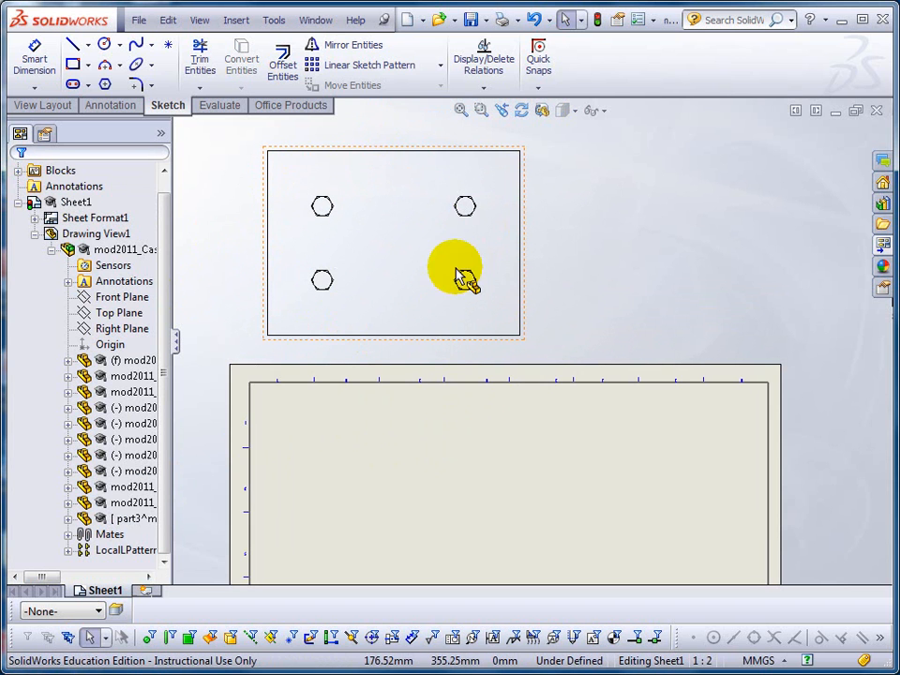
Switch the top view's display style to hidden lines visible.
click(364, 317)
drag(165, 361, 173, 503)
click(77, 380)
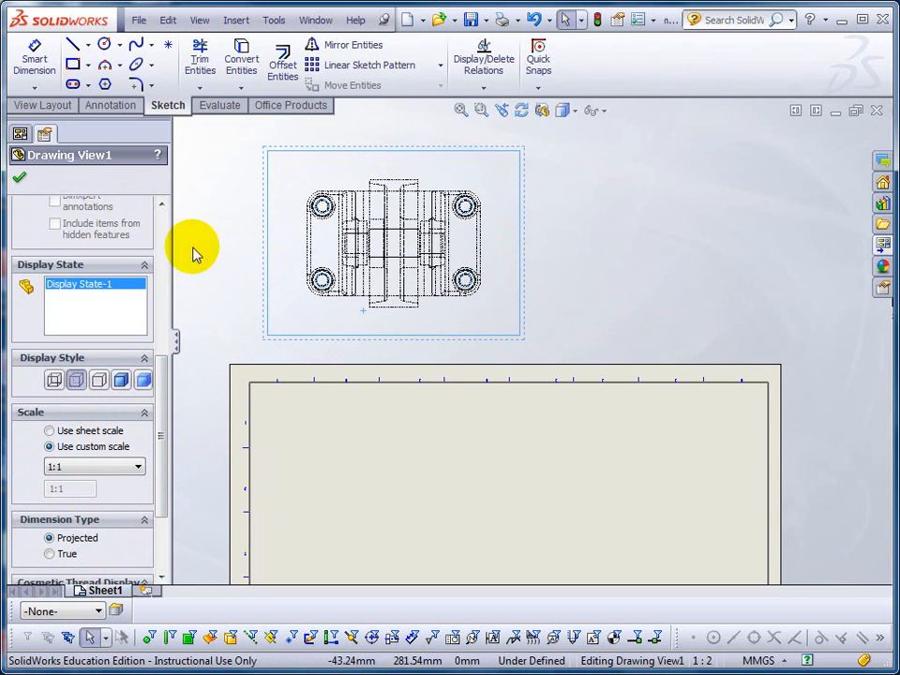
click(19, 181)
Remove the tangent edges from the top view.
scroll(394, 258, down, 4)
scroll(441, 272, down, 2)
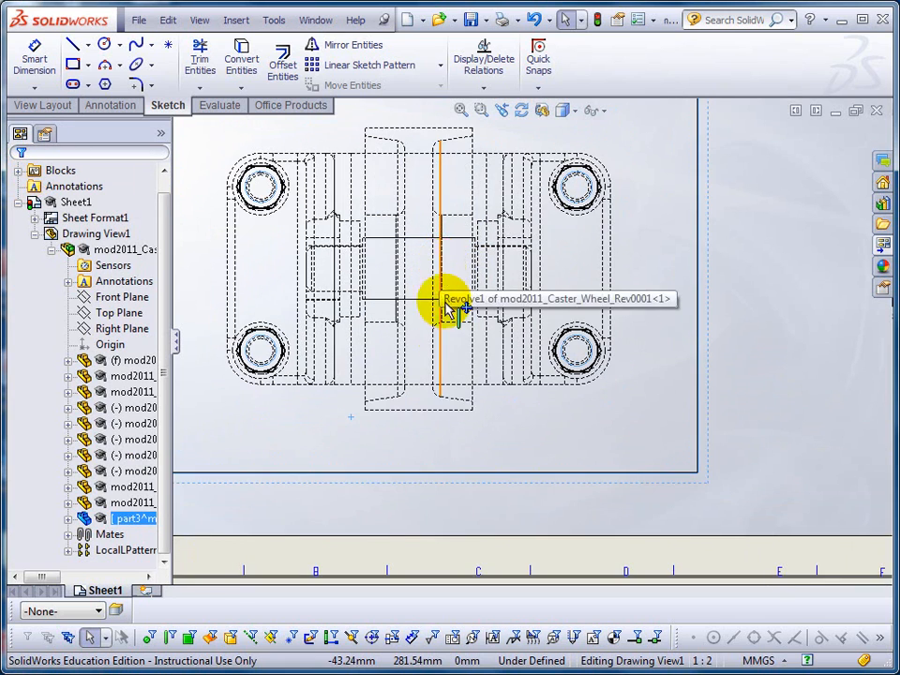
scroll(476, 422, up, 2)
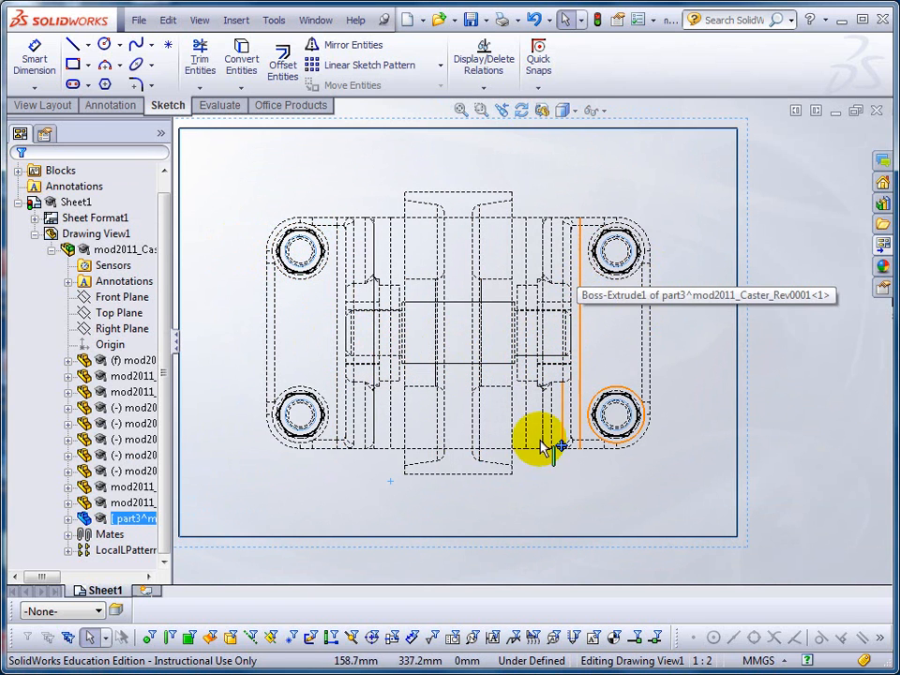
click(237, 321)
right_click(237, 320)
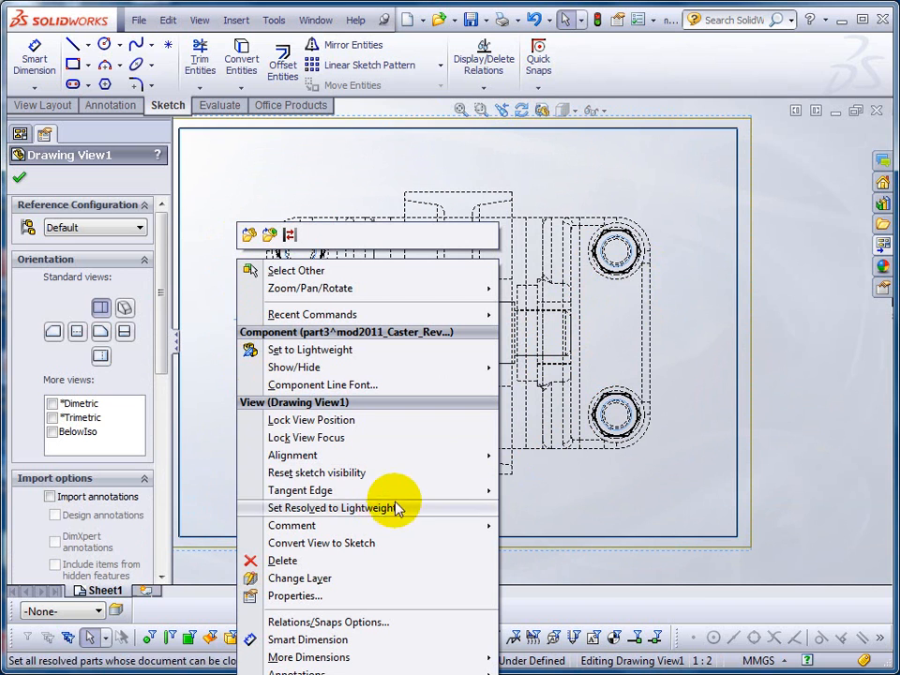
mouse_move(334, 489)
click(512, 526)
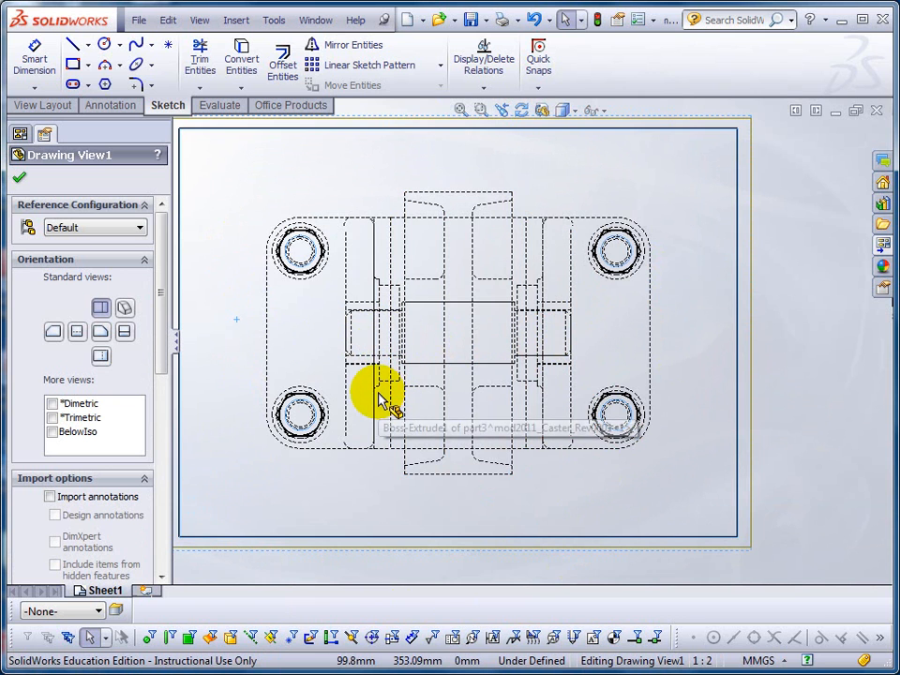
Start a section view with a horizontal cutting line through the centre of the top view's upper-left bolt.
scroll(376, 301, down, 1)
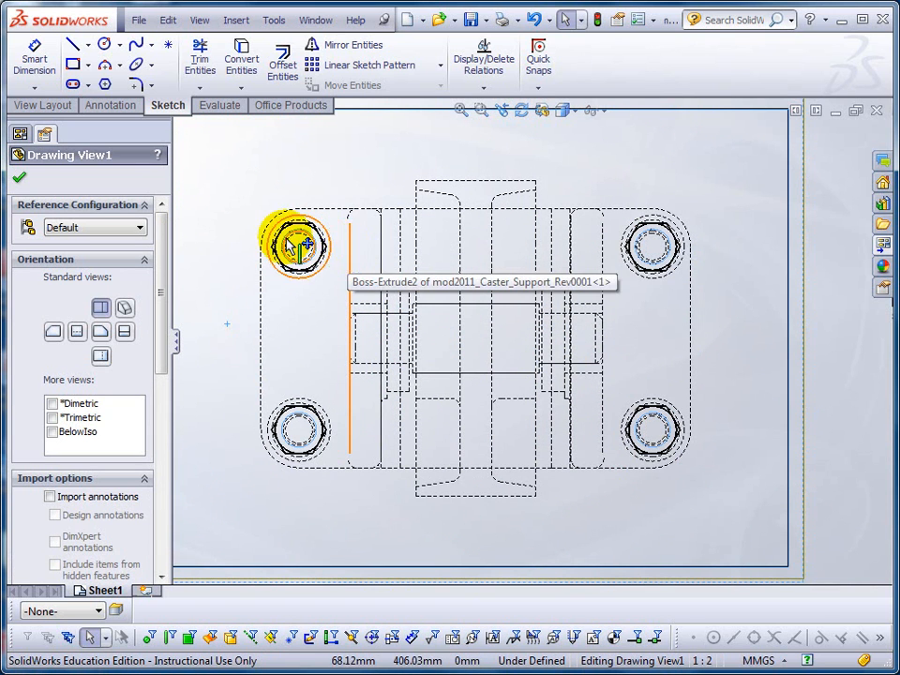
click(50, 110)
click(206, 56)
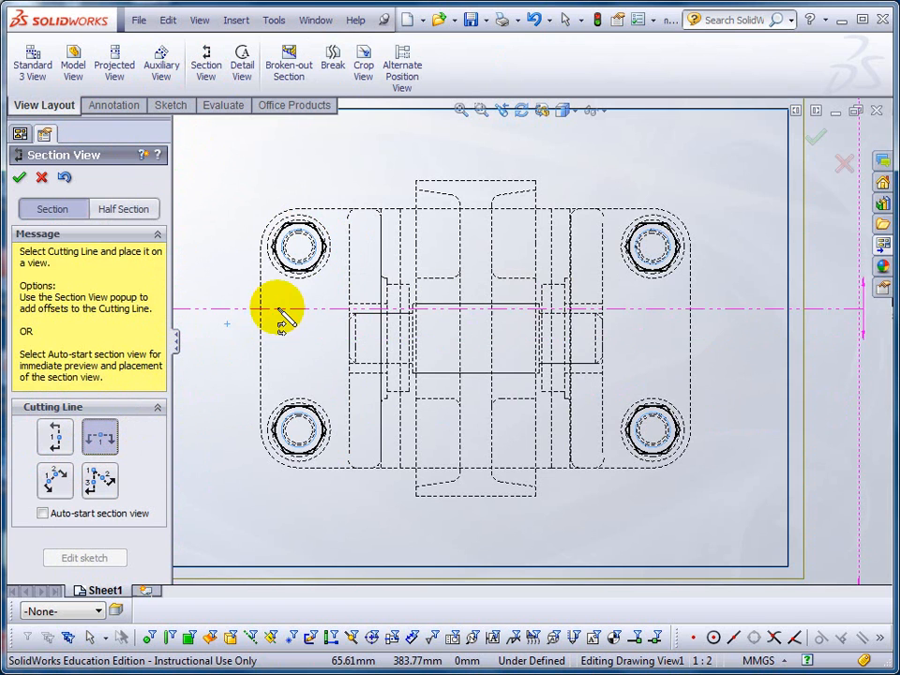
scroll(317, 245, down, 5)
scroll(322, 266, down, 3)
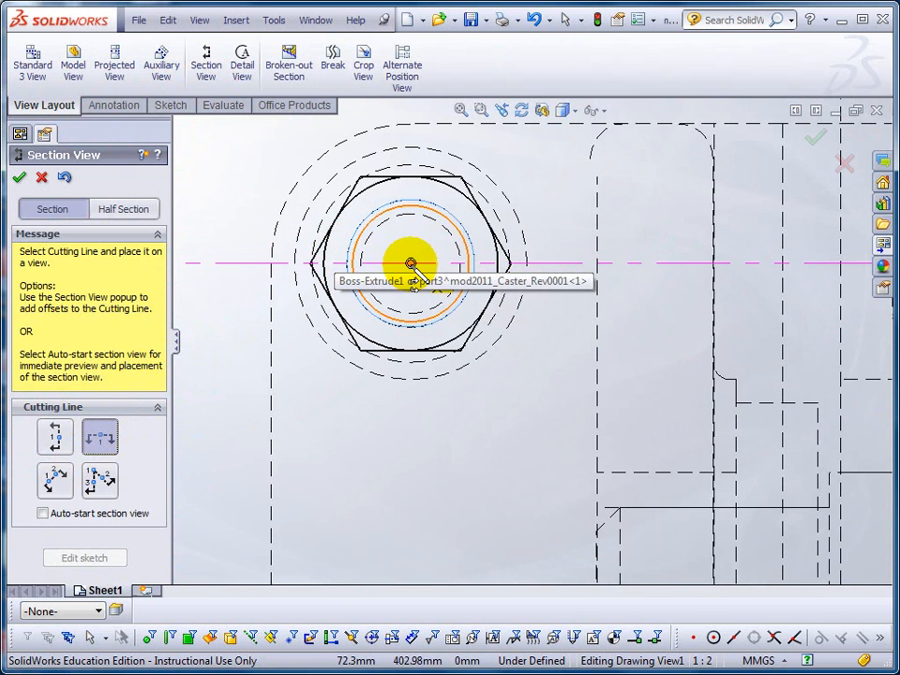
click(411, 264)
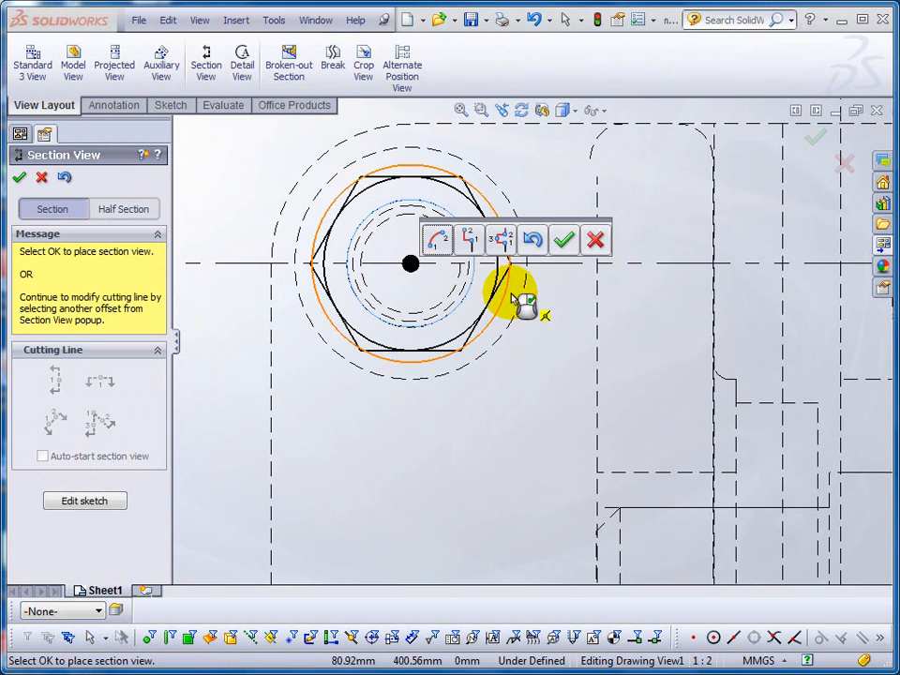
Add a notch offset to the cutting line between the two upper bolts, reaching down to the axle's centreline.
click(505, 242)
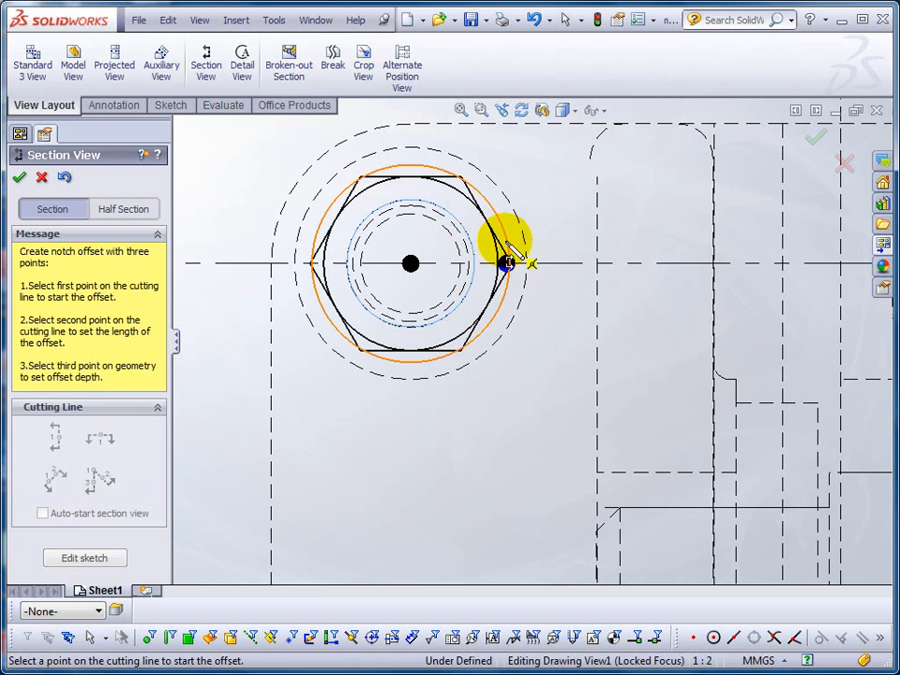
click(555, 263)
scroll(567, 286, down, 2)
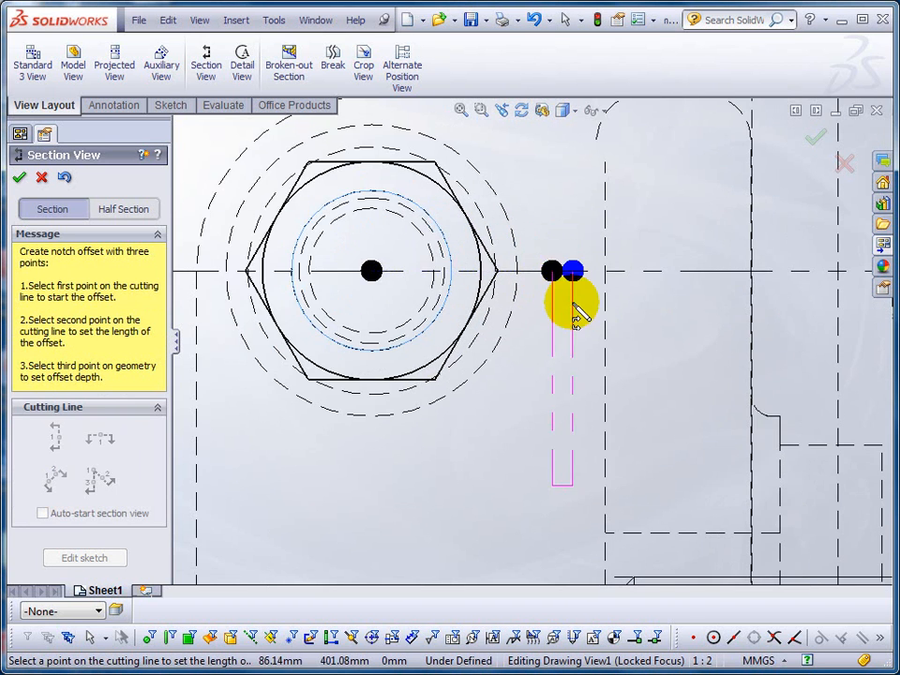
scroll(582, 319, up, 3)
middle_drag(699, 385, 478, 305)
middle_drag(732, 338, 636, 321)
scroll(640, 323, up, 4)
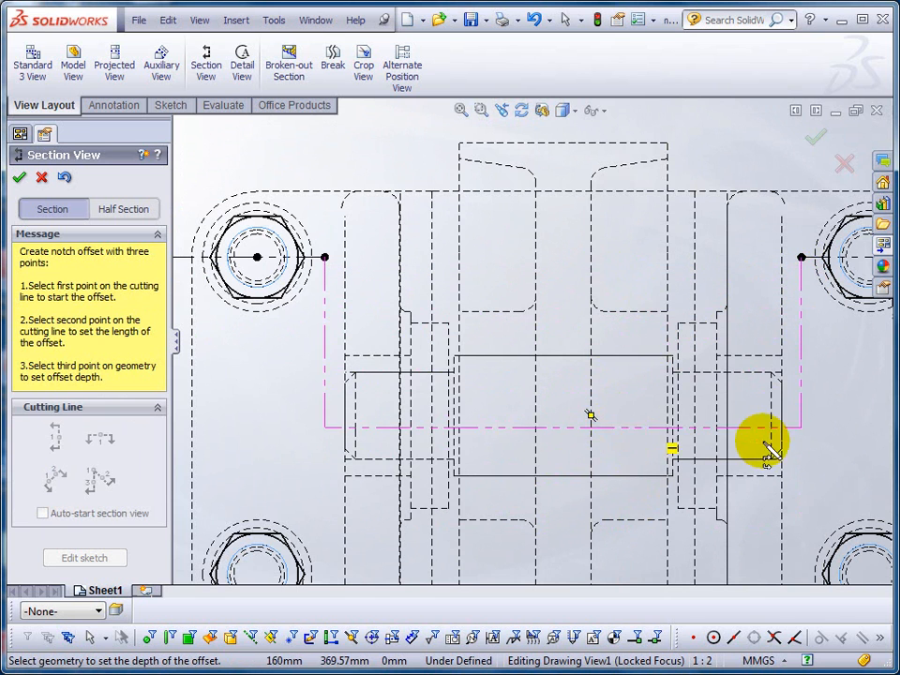
scroll(776, 427, up, 2)
scroll(736, 412, down, 3)
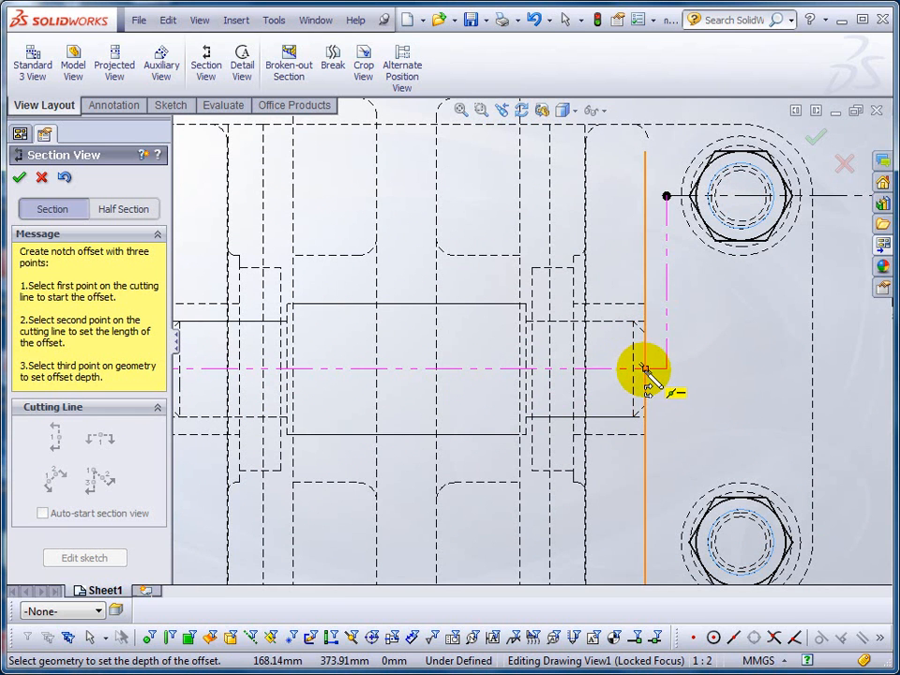
click(645, 372)
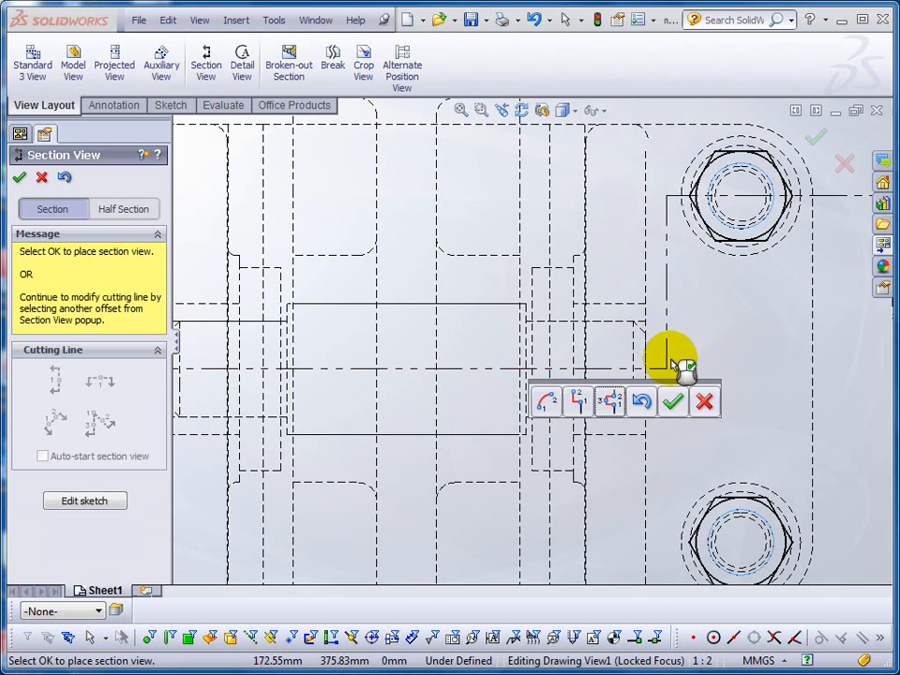
Finish the offset cutting line, exclude no components from the cut, and place the section view on the sheet below the top view.
click(672, 402)
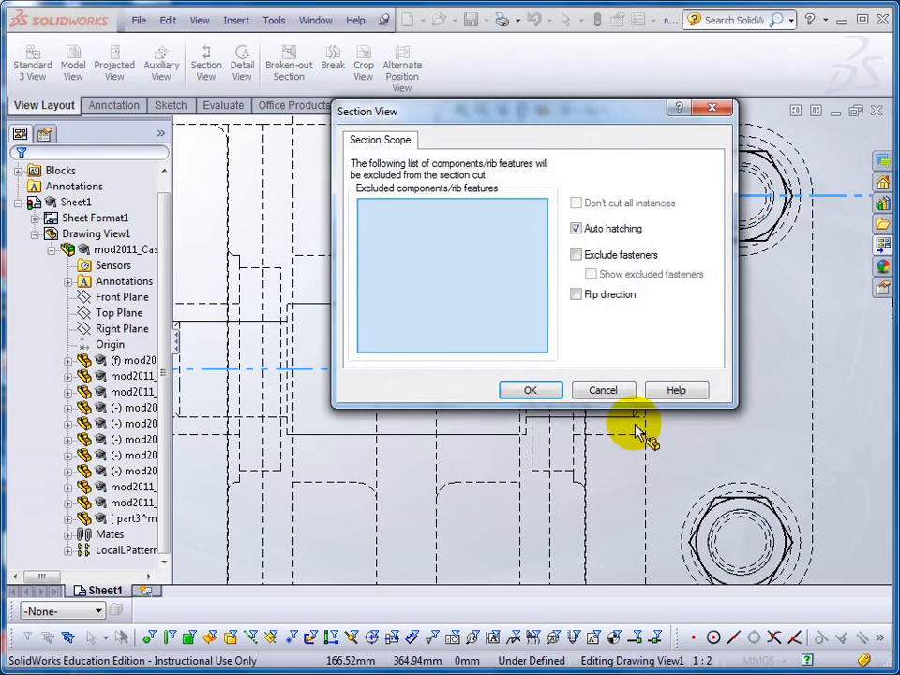
click(535, 391)
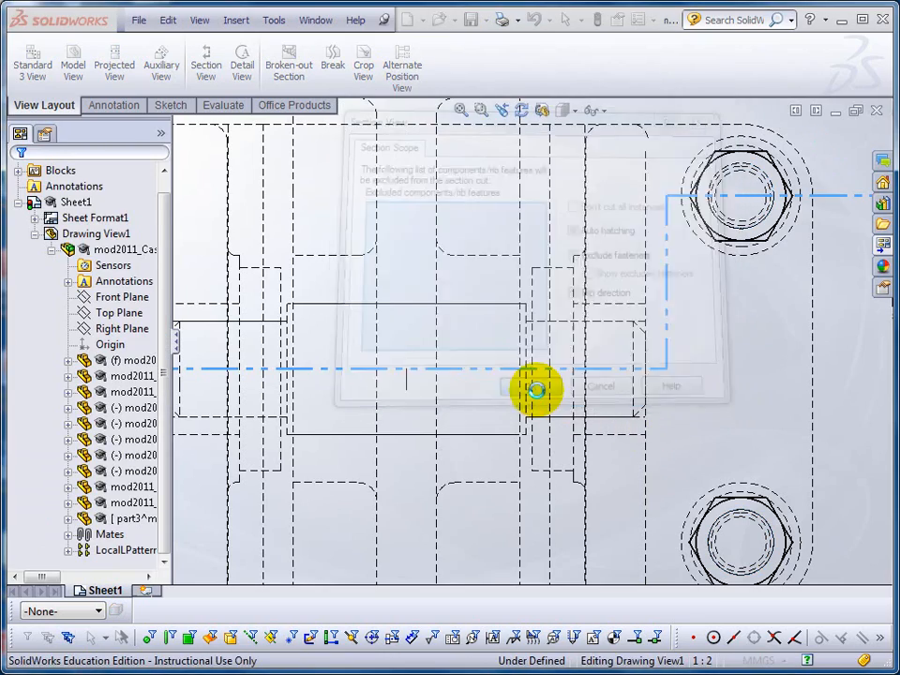
scroll(539, 398, up, 3)
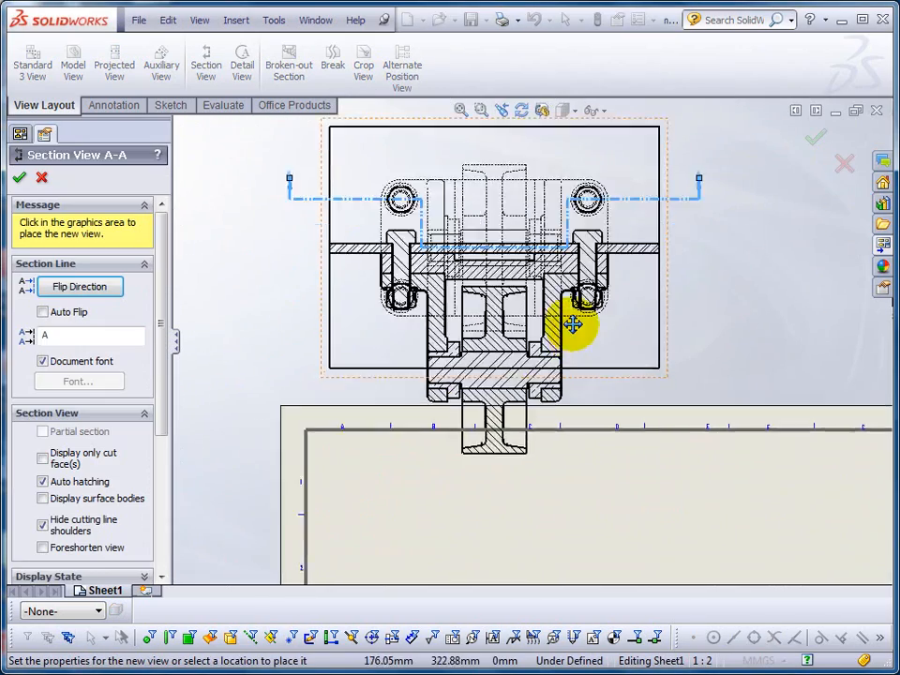
scroll(580, 358, up, 3)
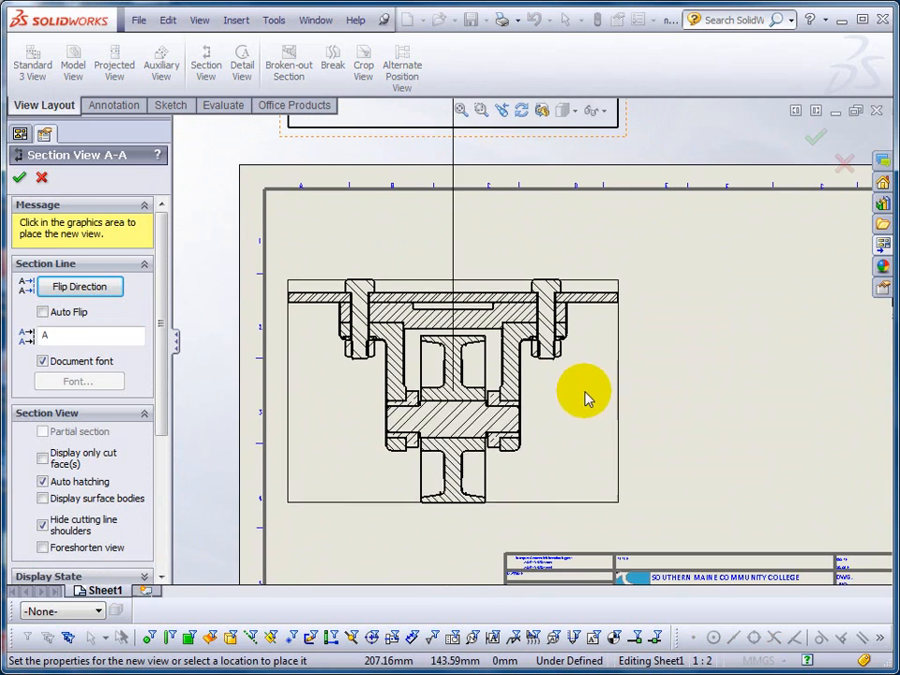
click(588, 385)
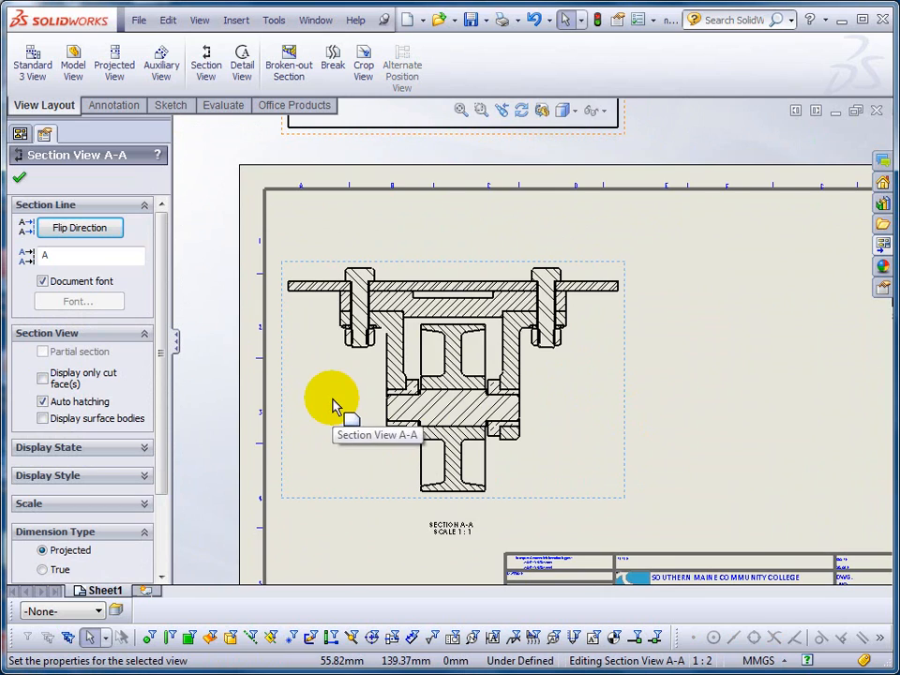
Compare the cutting line's offset between bolt and axle in the top view with the bracket outline beside the left nut in the section view.
middle_drag(448, 234, 438, 408)
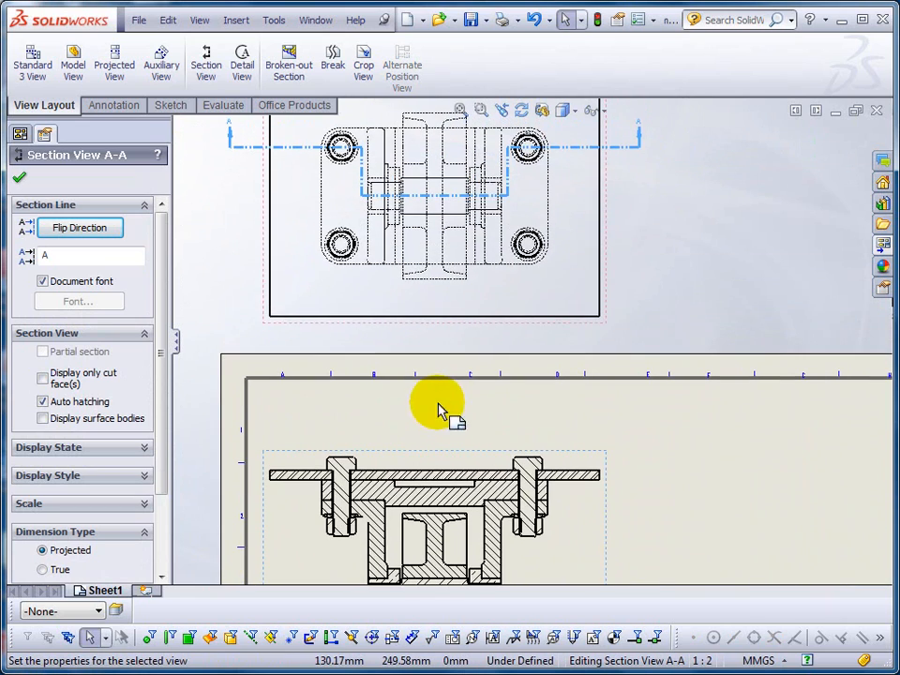
scroll(397, 487, down, 2)
middle_drag(408, 291, 427, 467)
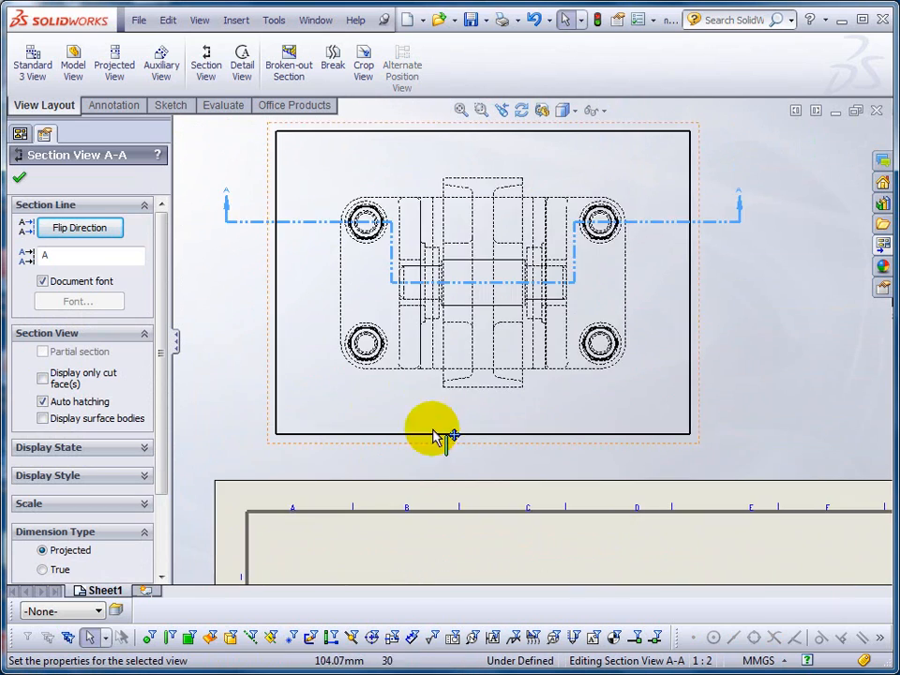
scroll(402, 319, down, 1)
scroll(399, 304, down, 3)
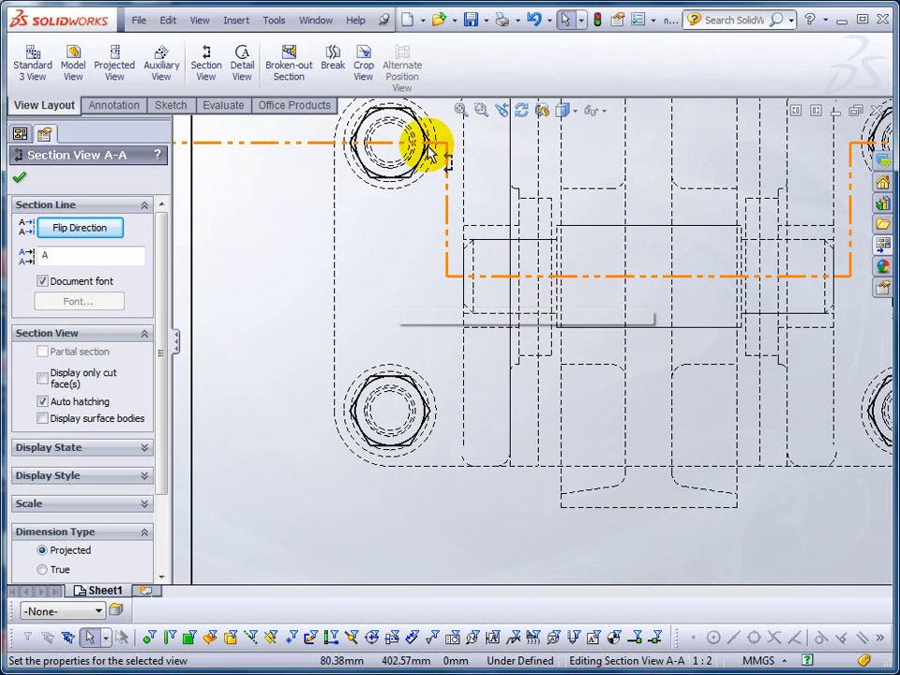
click(449, 276)
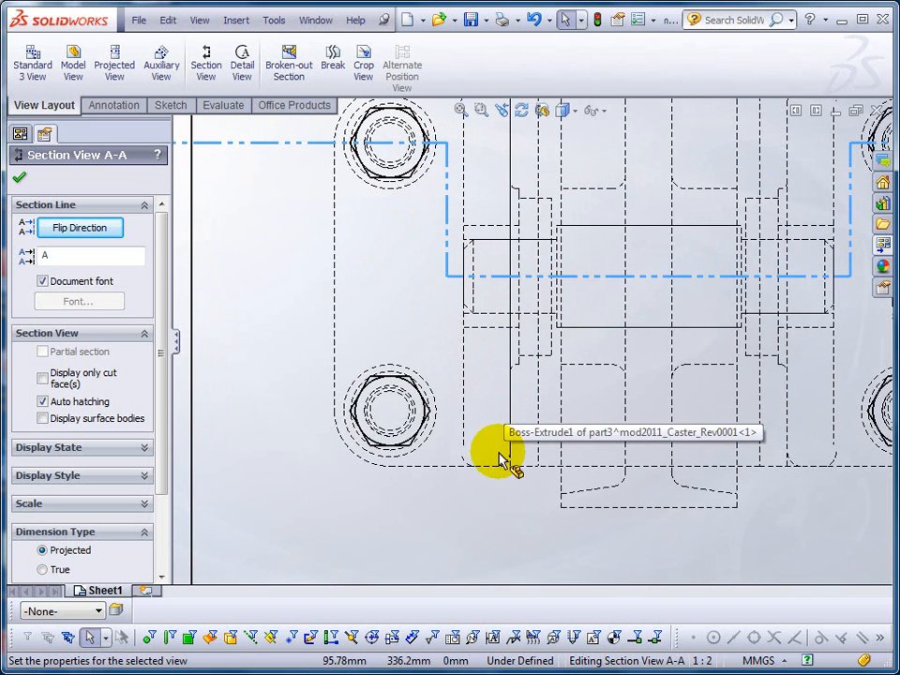
scroll(502, 474, up, 6)
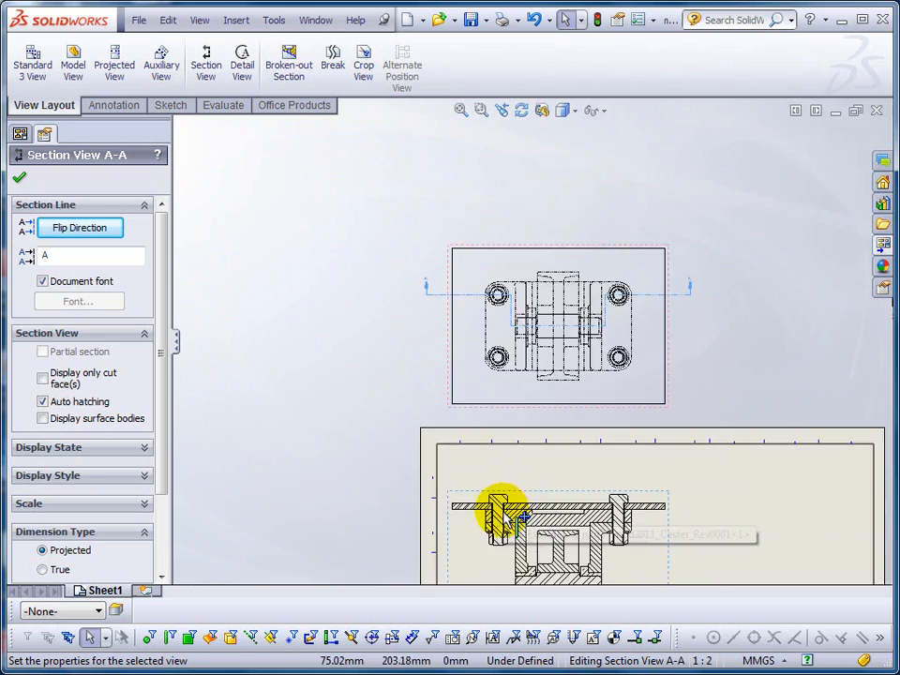
scroll(504, 480, down, 8)
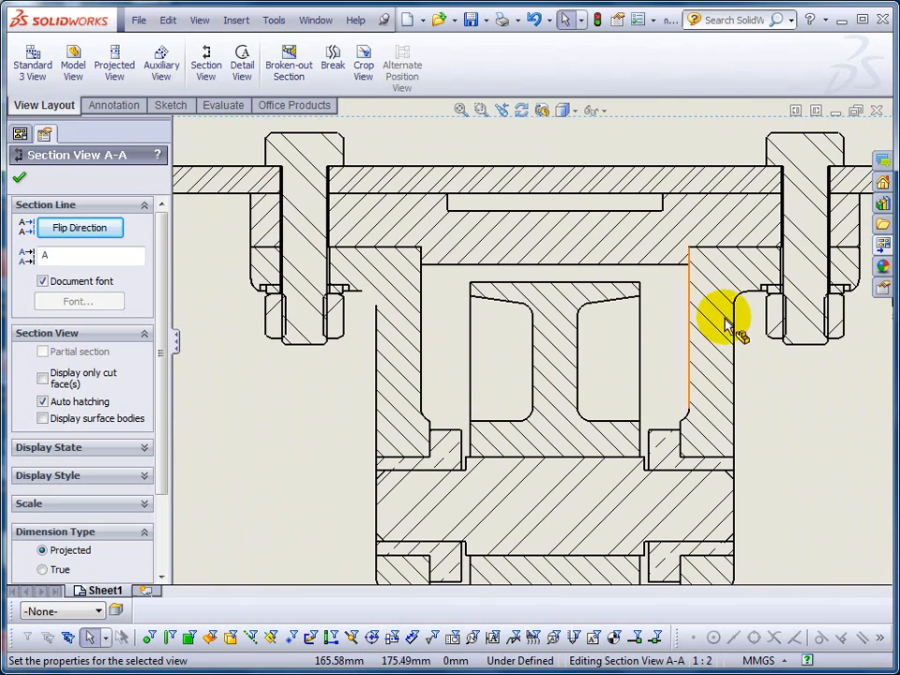
scroll(675, 345, up, 10)
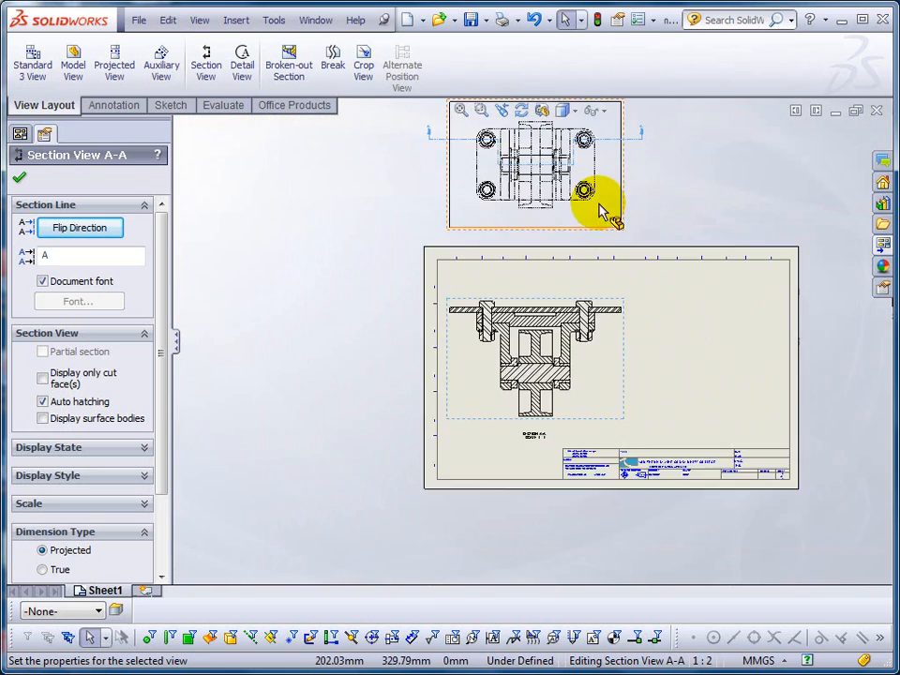
scroll(528, 248, down, 6)
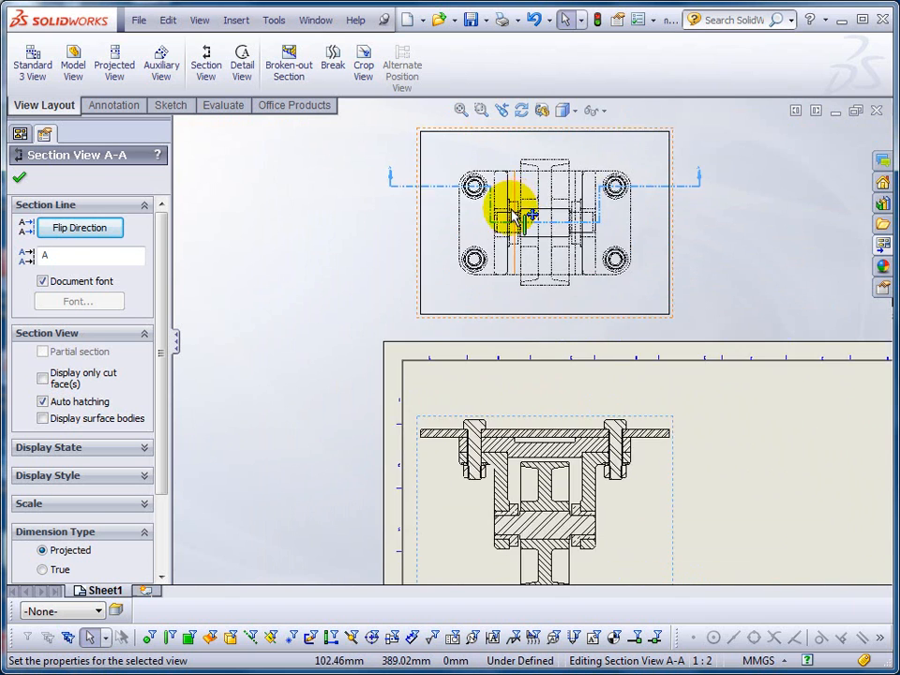
scroll(504, 241, down, 2)
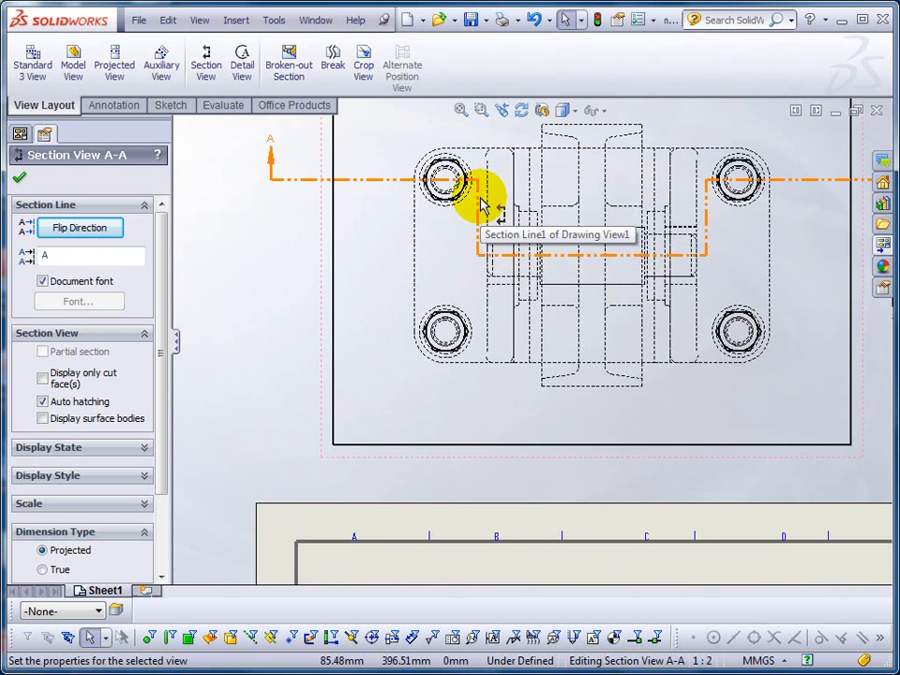
scroll(483, 199, down, 2)
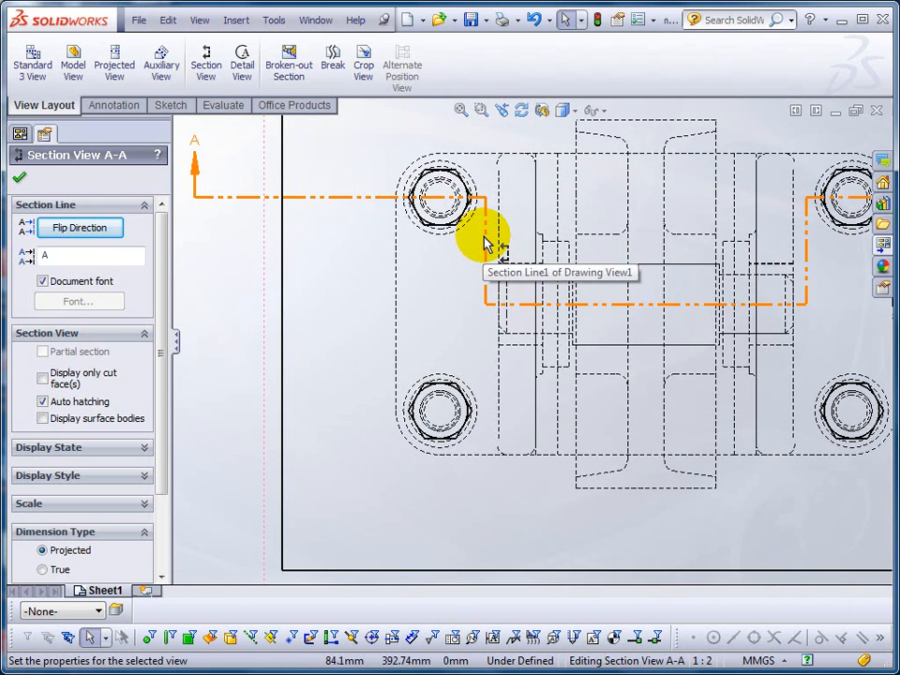
scroll(508, 338, up, 6)
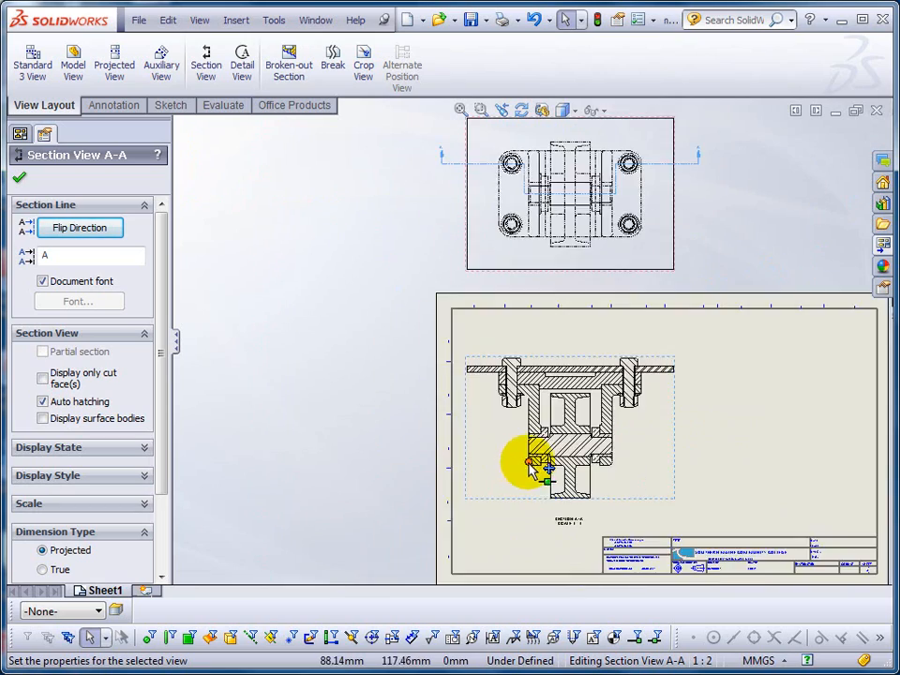
scroll(529, 474, down, 6)
scroll(459, 323, down, 4)
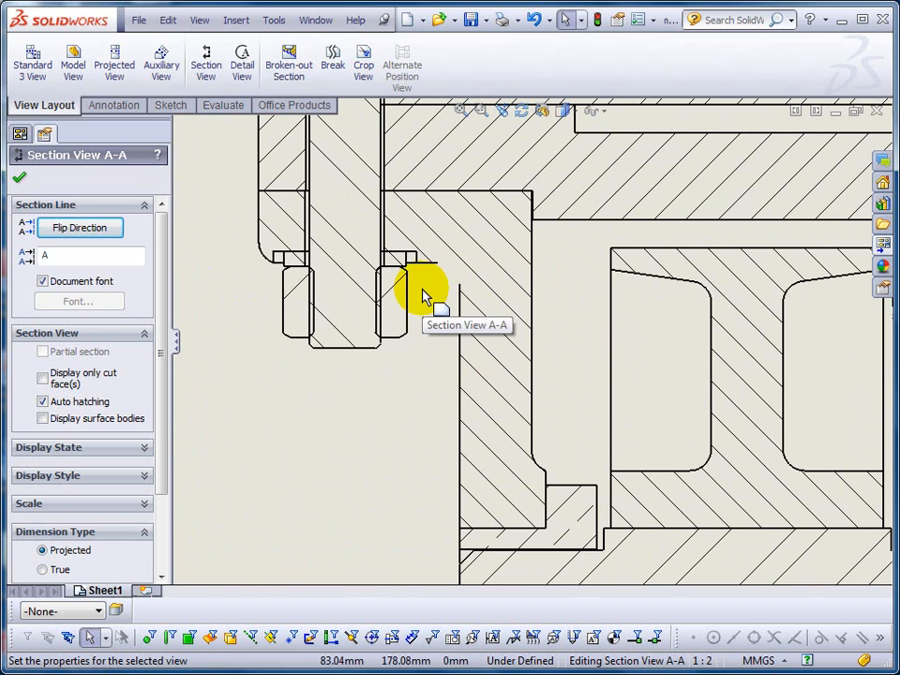
click(19, 177)
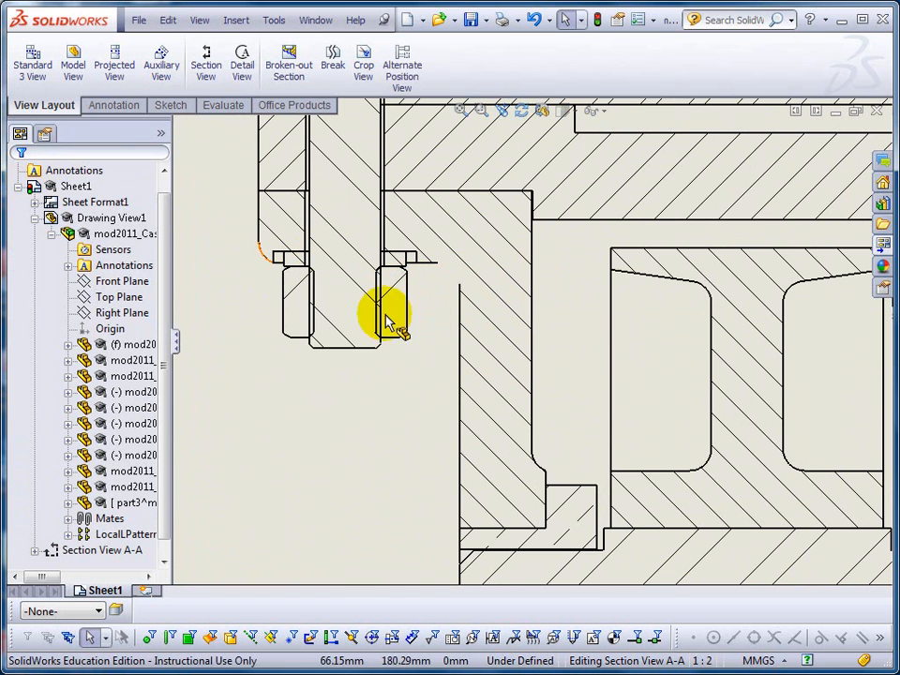
Create a drawing layer named "object" with a 0.35 mm line thickness and make it the active layer.
click(115, 611)
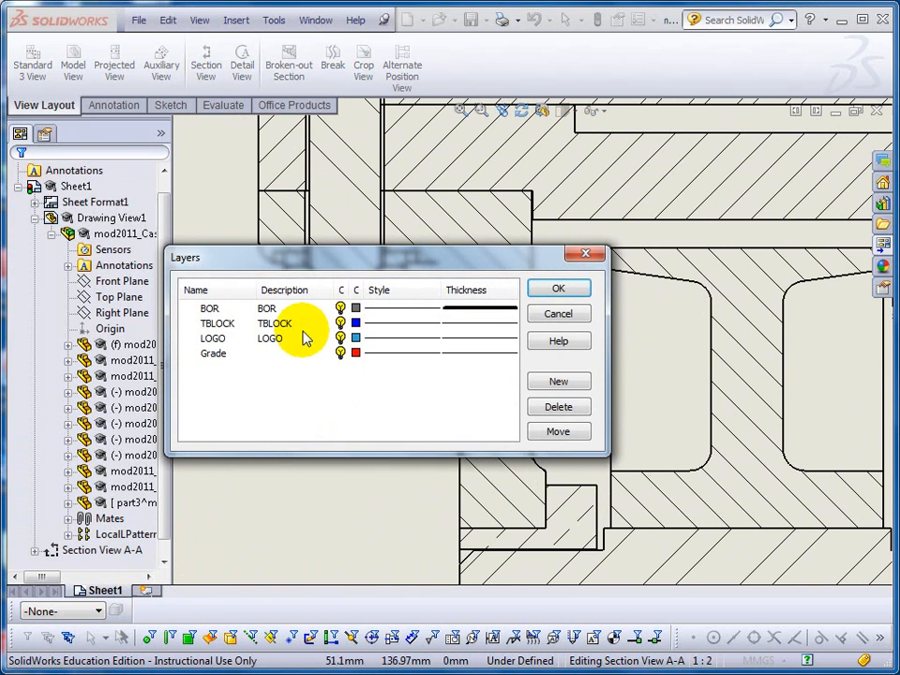
click(560, 381)
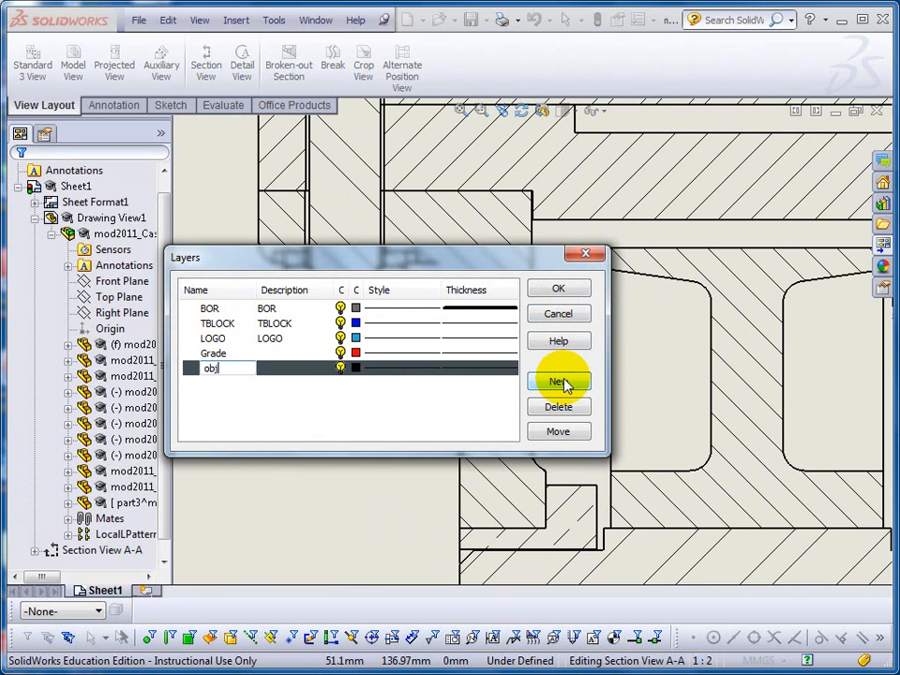
text(object)
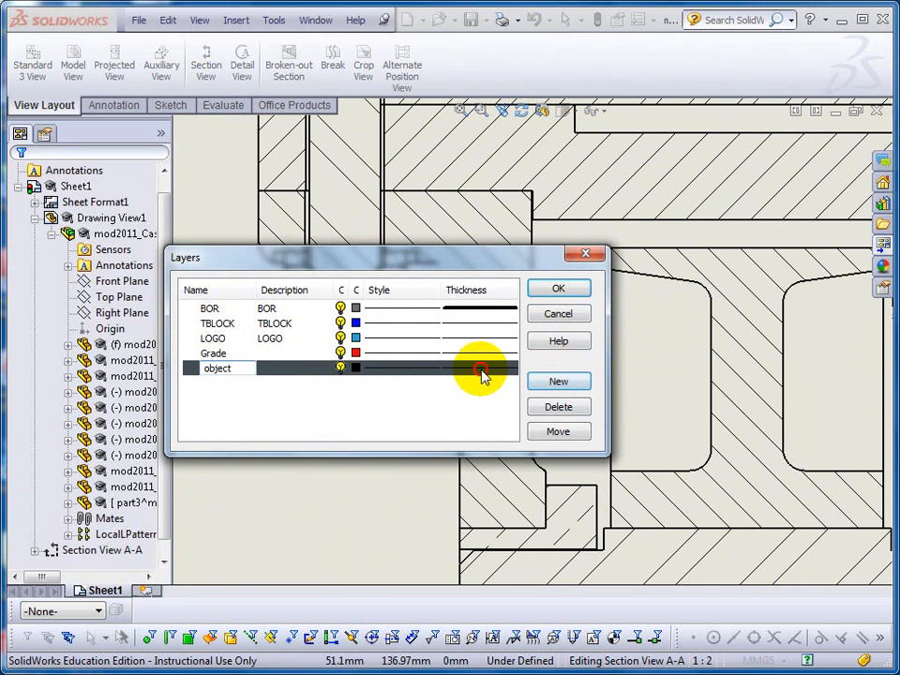
click(478, 368)
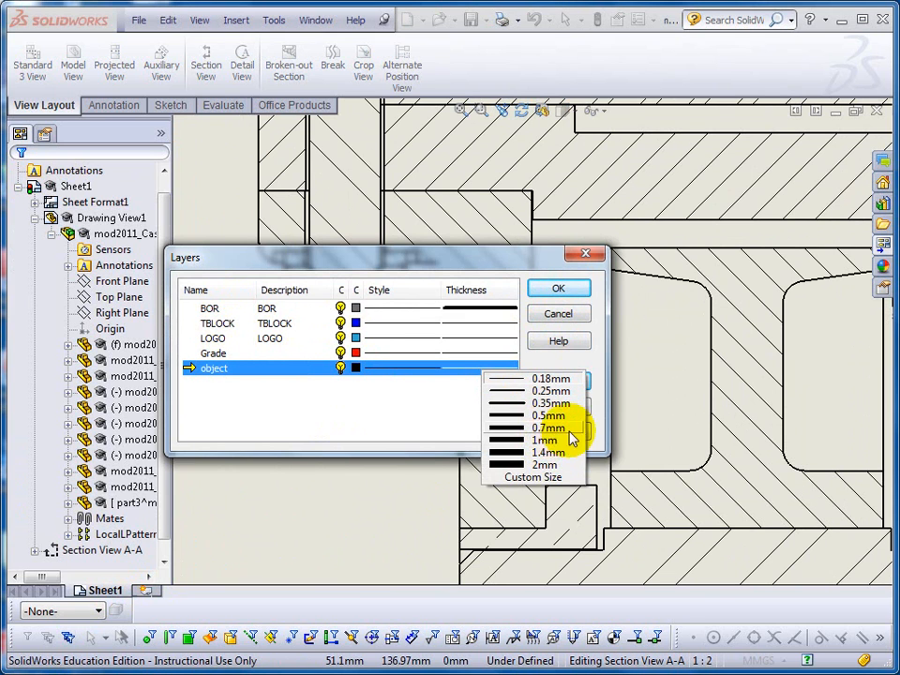
click(506, 407)
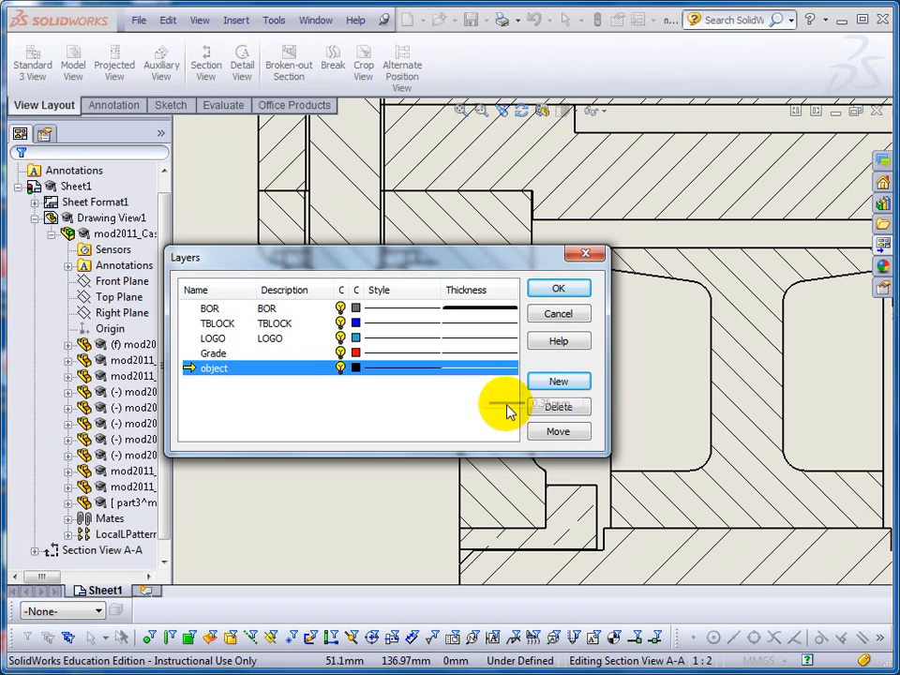
click(562, 292)
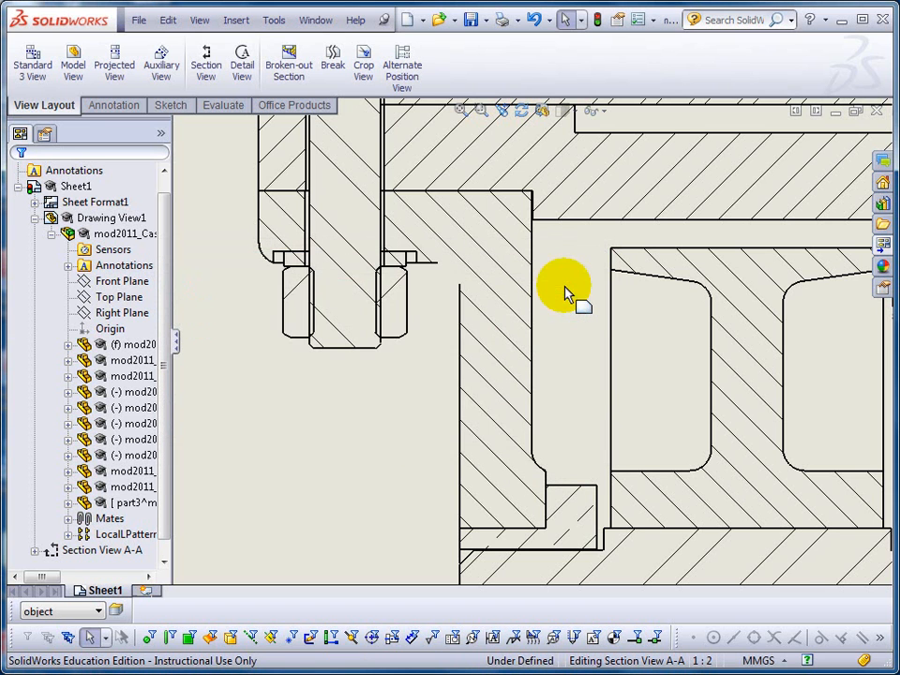
Try to start a tangent arc directly from the open end of the bracket's lower flange edge beside the left nut.
click(172, 107)
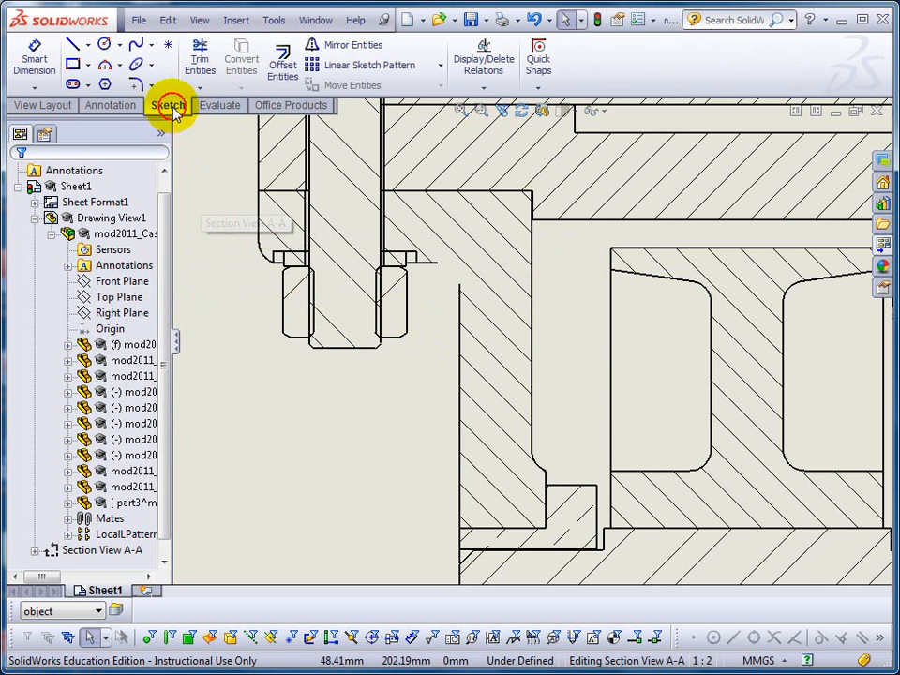
click(110, 71)
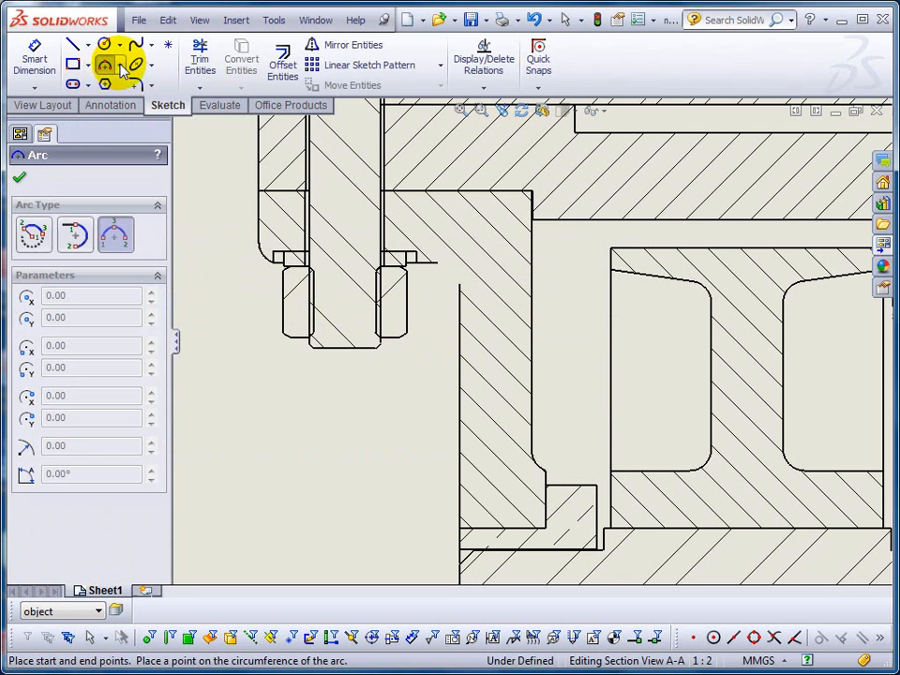
click(119, 65)
click(111, 102)
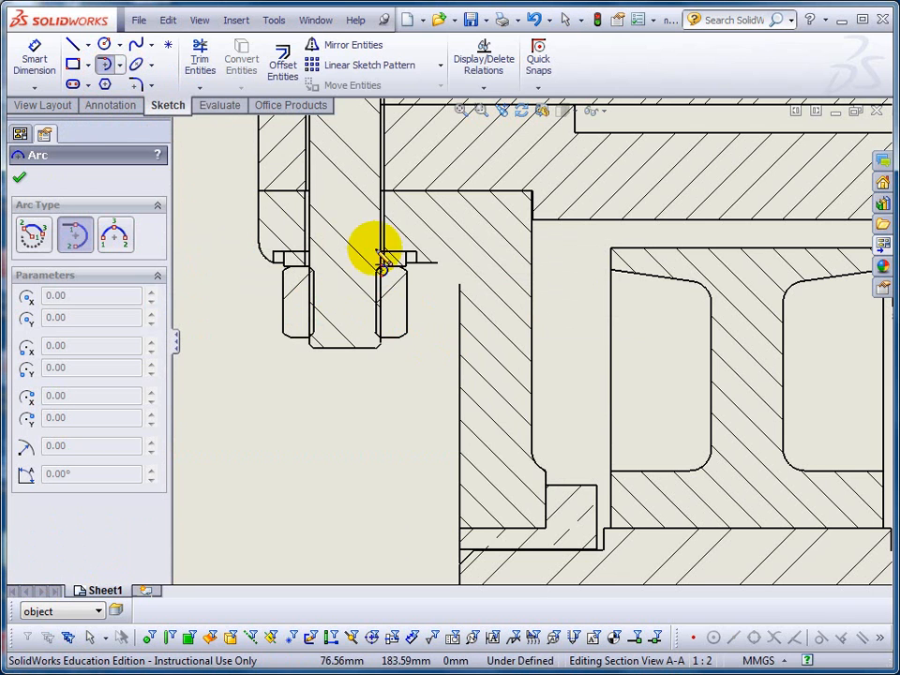
click(439, 264)
click(607, 350)
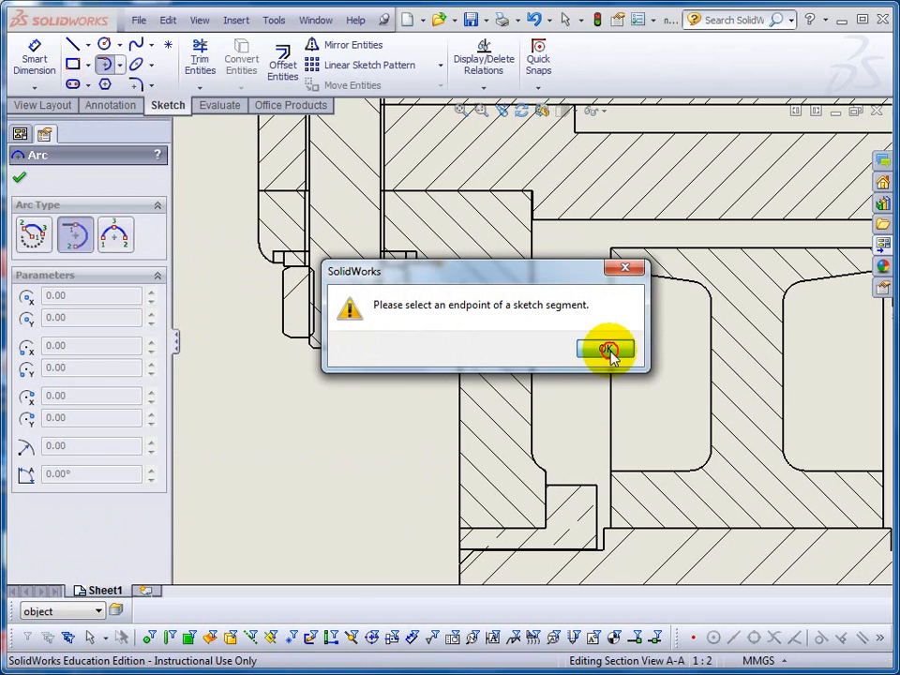
Sketch a short horizontal line over the bracket's lower flange edge beside the left nut, sharing the edge's open end.
click(72, 44)
click(427, 262)
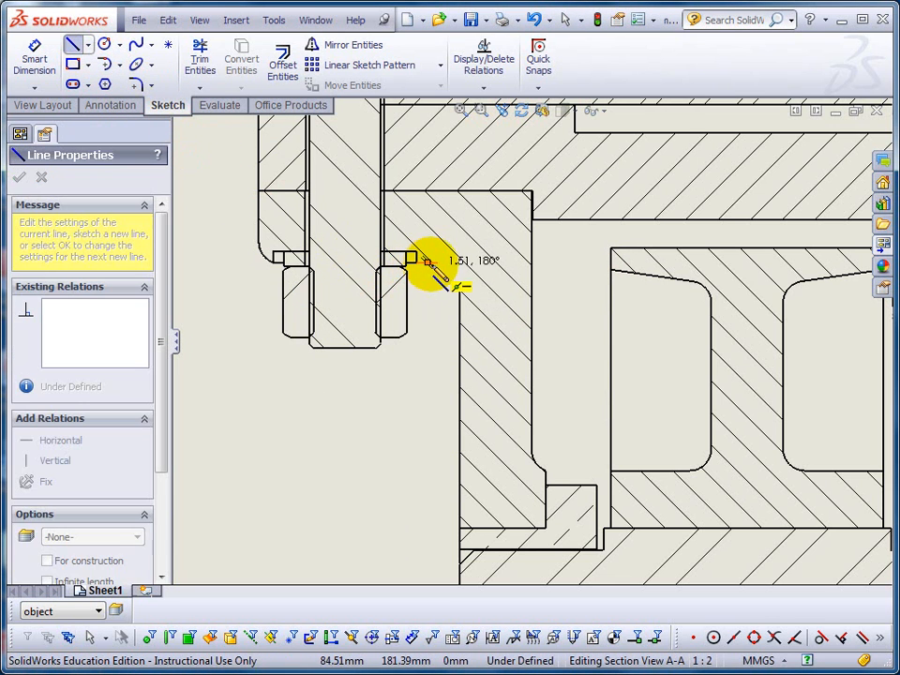
double_click(438, 263)
key(Escape)
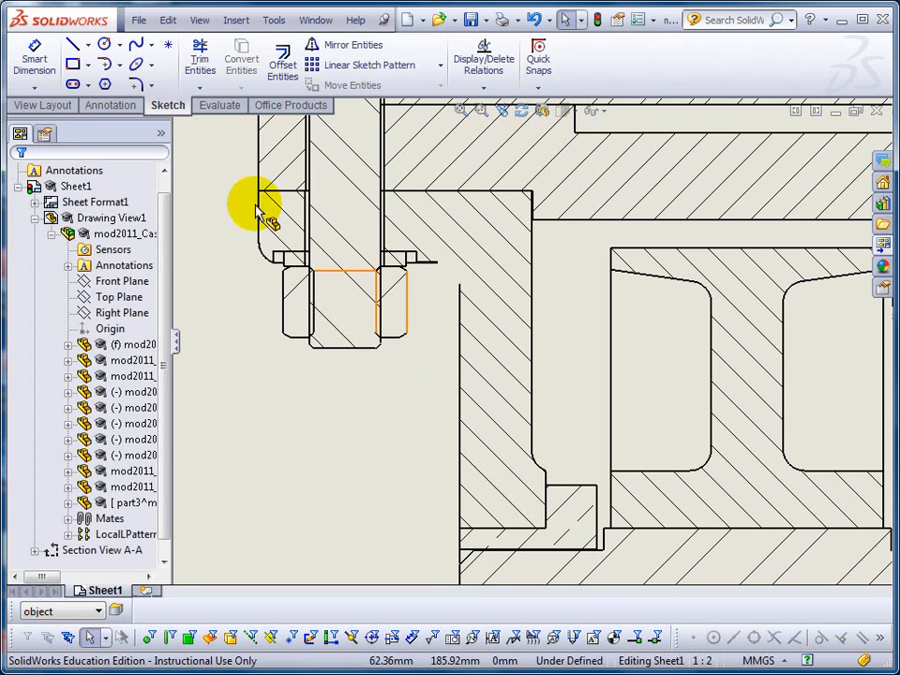
Draw a tangent arc from the short line's end to the top of the bracket's outer vertical edge, closing the missing fillet.
click(104, 64)
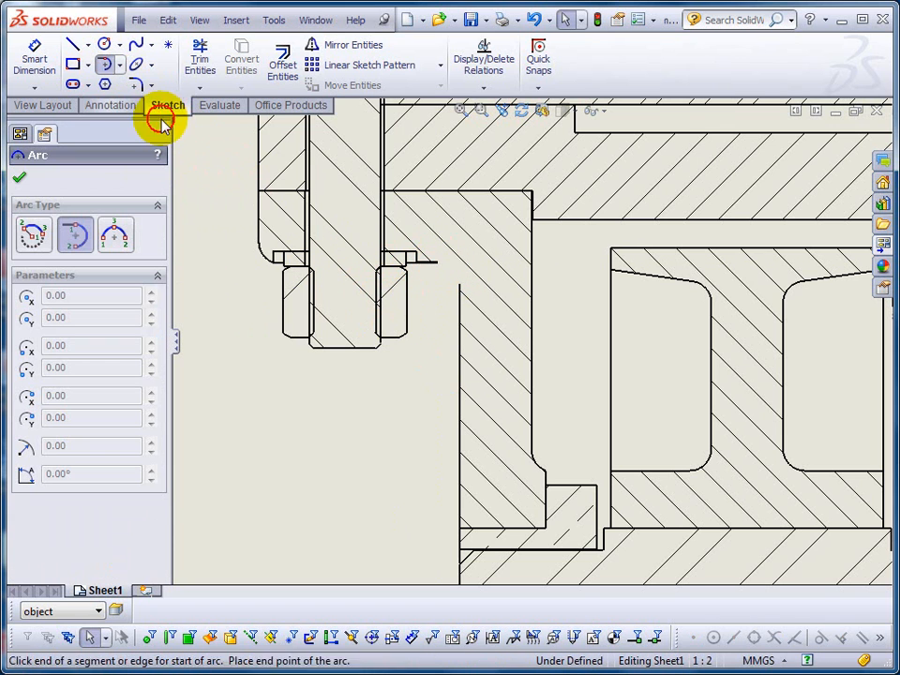
click(438, 263)
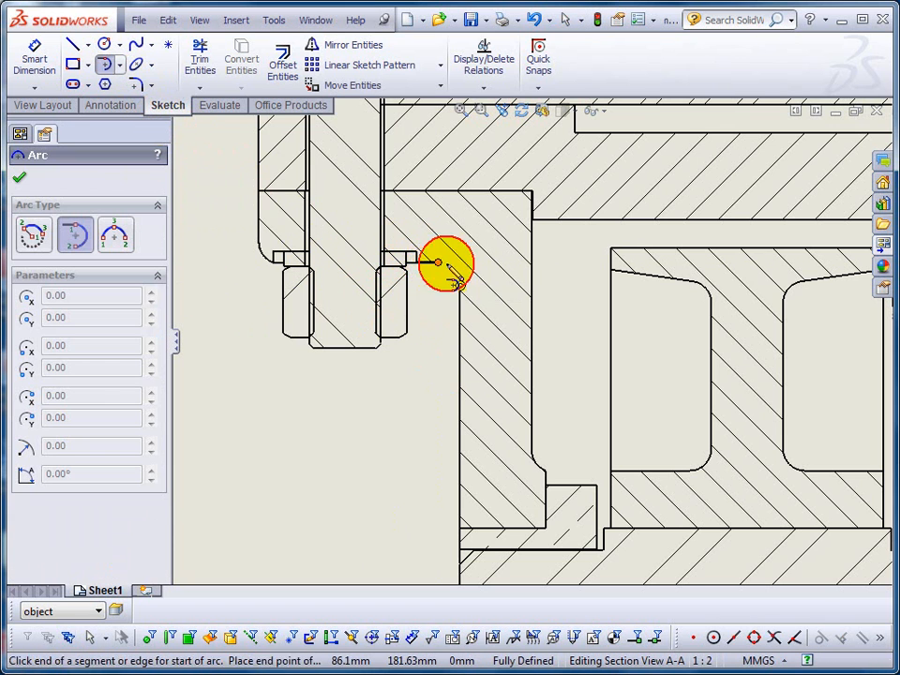
click(461, 286)
key(Escape)
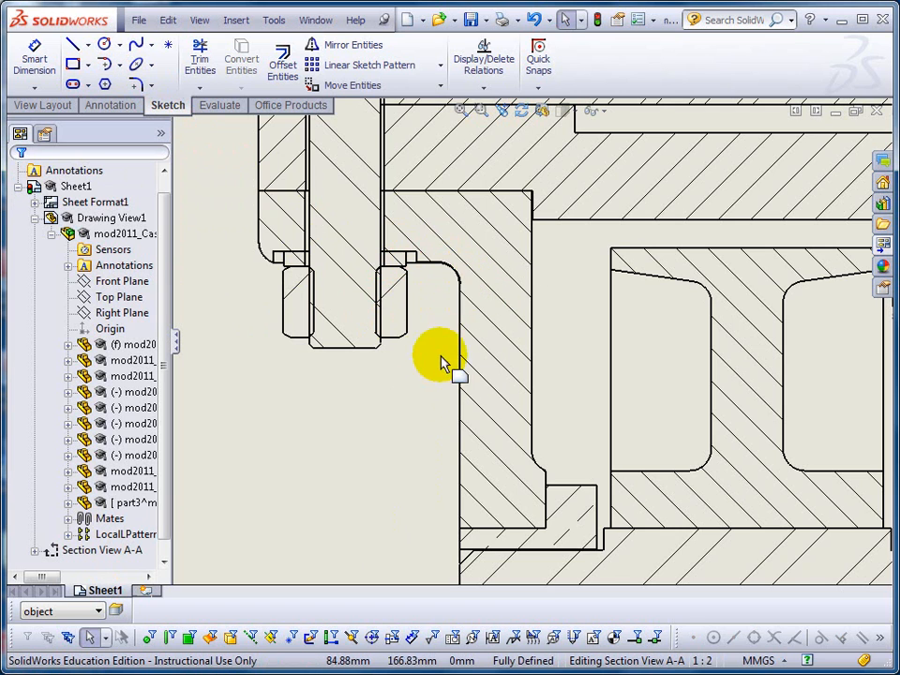
scroll(462, 297, down, 4)
scroll(492, 314, up, 4)
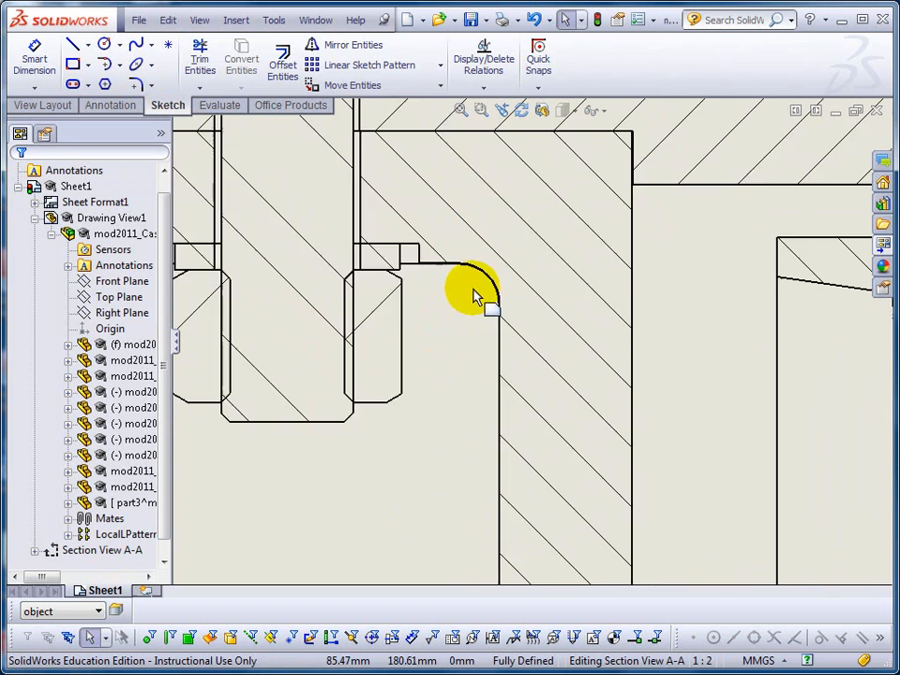
Open the section scope settings in the drawing view properties of Section View A-A.
scroll(492, 380, up, 2)
middle_drag(659, 386, 508, 326)
click(687, 336)
right_click(689, 338)
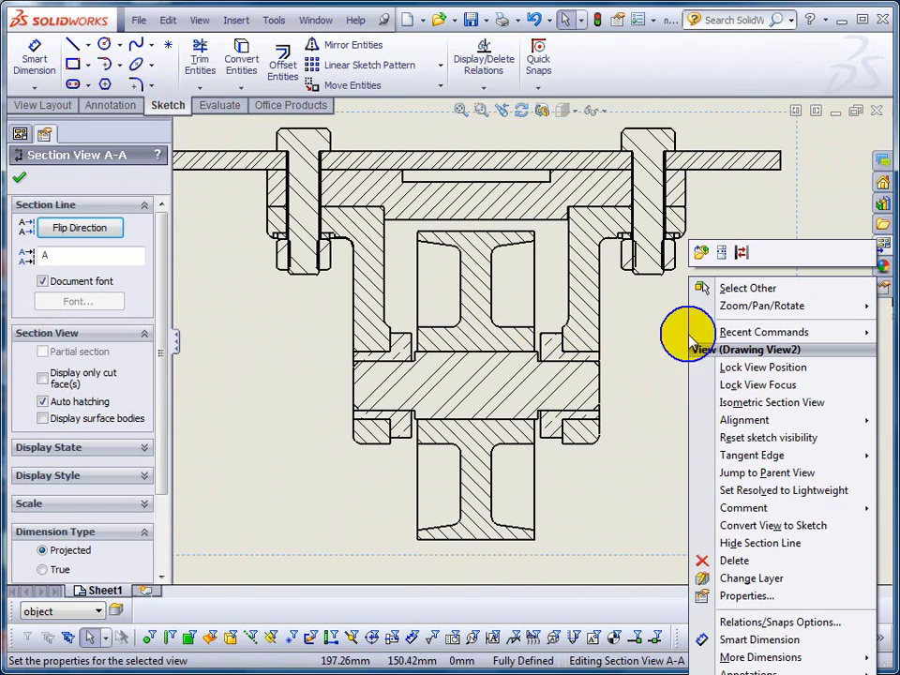
click(740, 597)
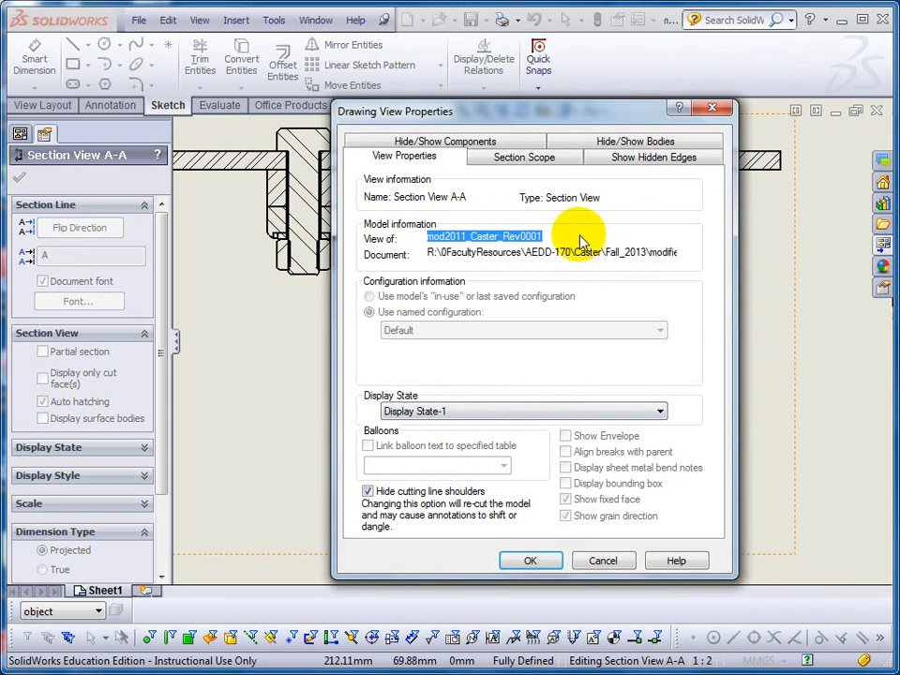
drag(558, 126, 830, 159)
click(823, 194)
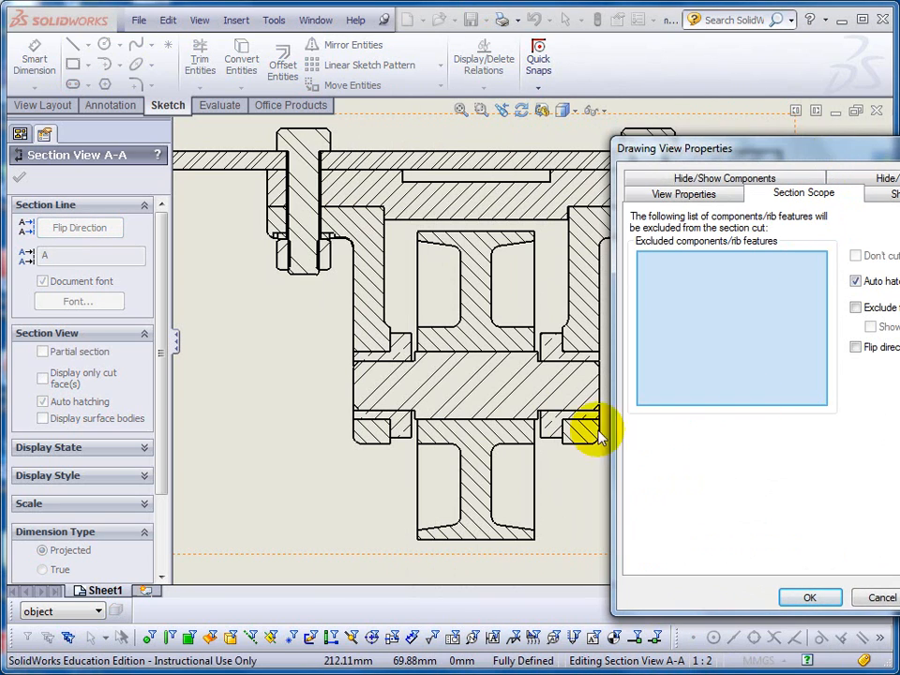
Exclude the axle and the left bolt from the section cut, leaving all instances of the bolt uncut.
click(464, 384)
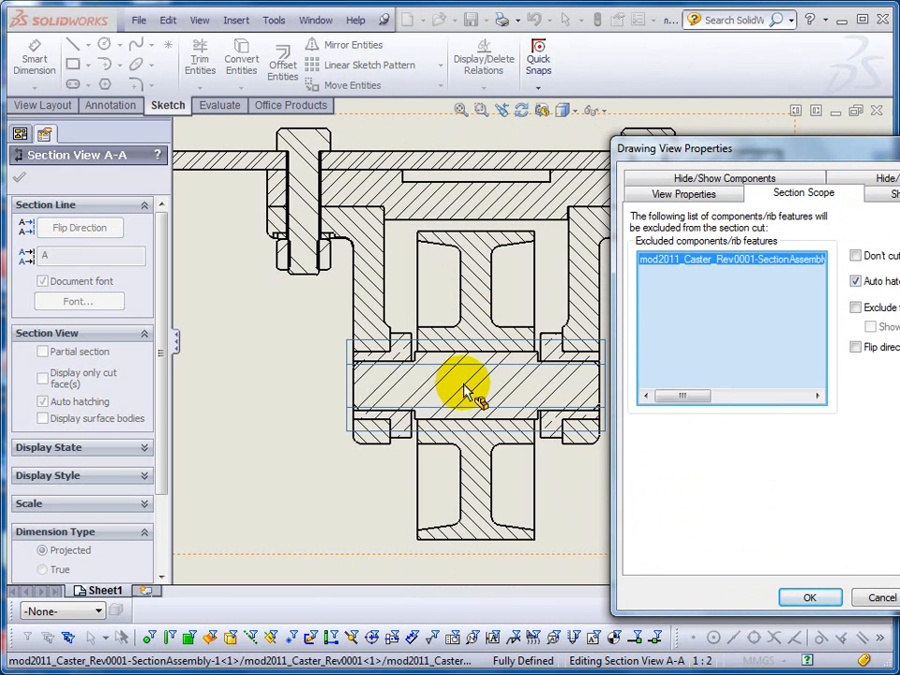
click(303, 151)
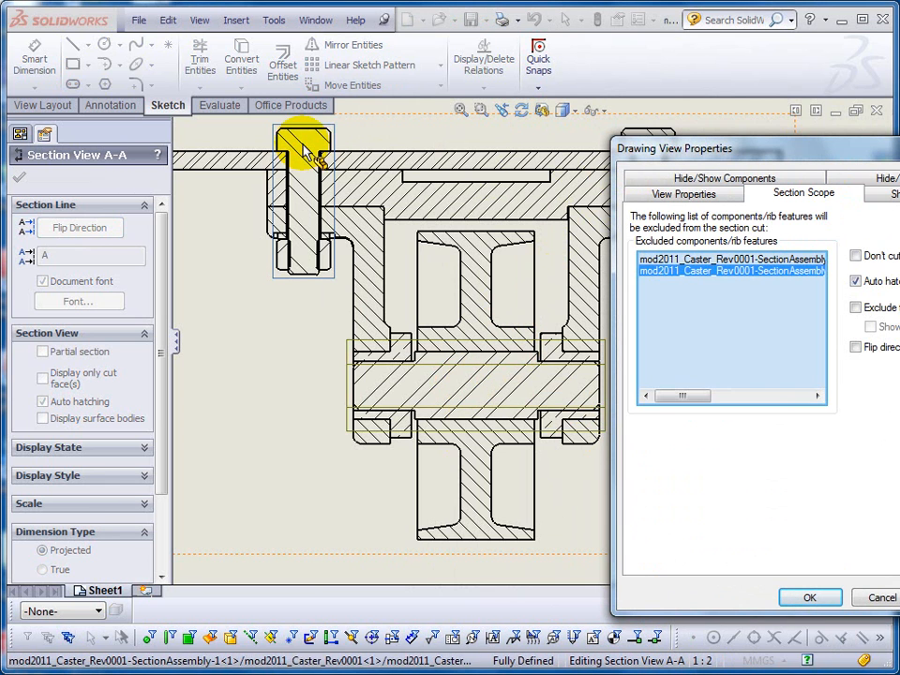
click(855, 255)
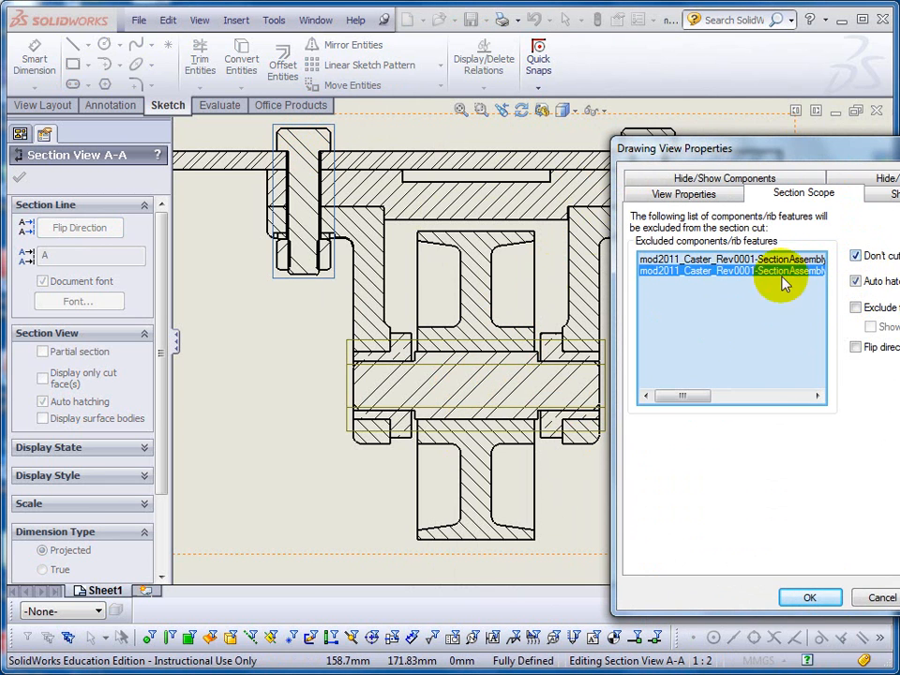
Exclude the left nut and its washer from the section cut for all instances, and apply the section scope to the view.
click(329, 268)
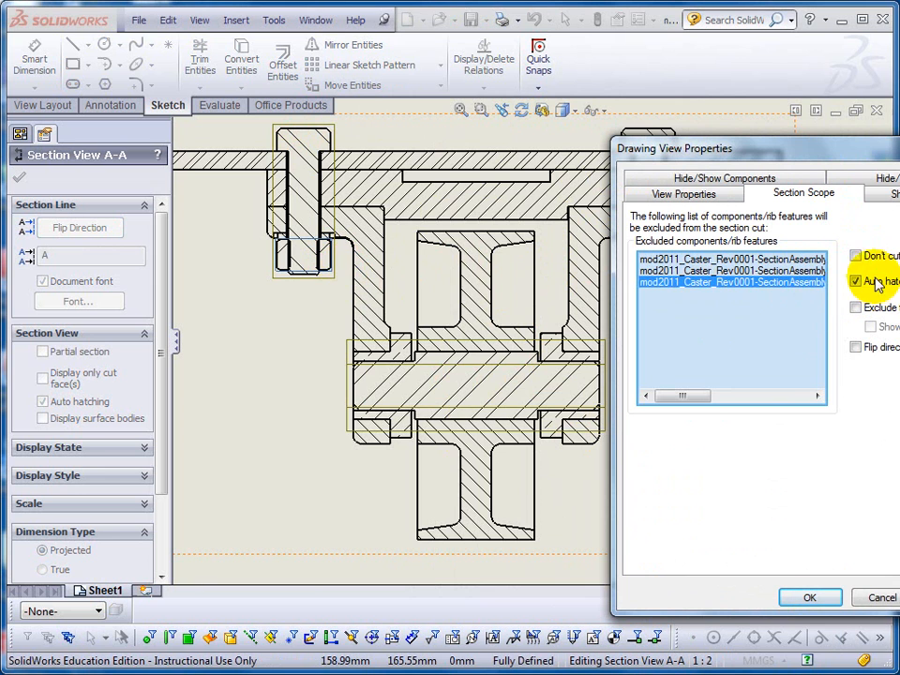
scroll(322, 241, down, 5)
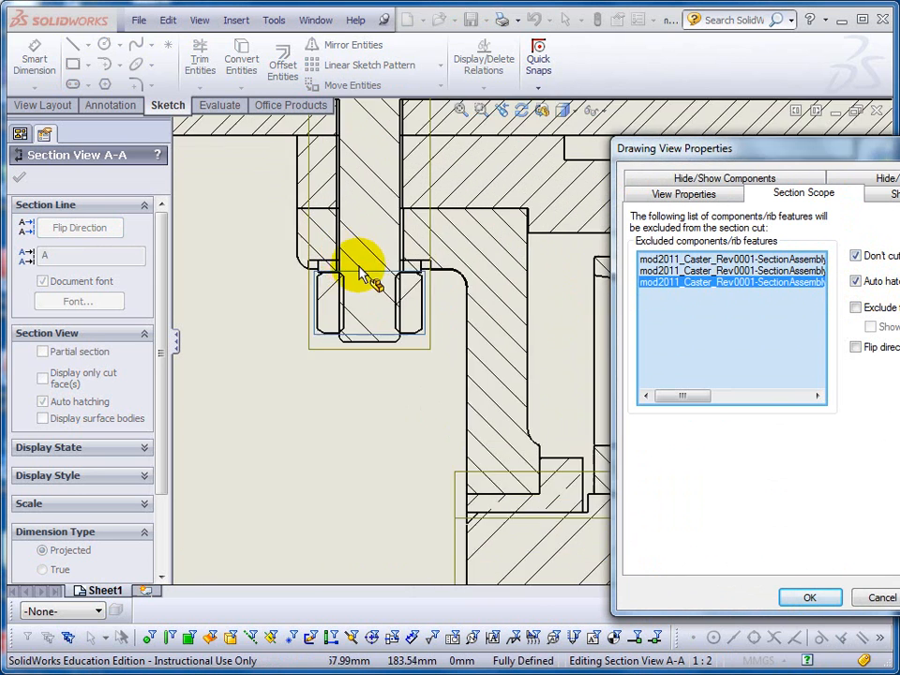
click(457, 279)
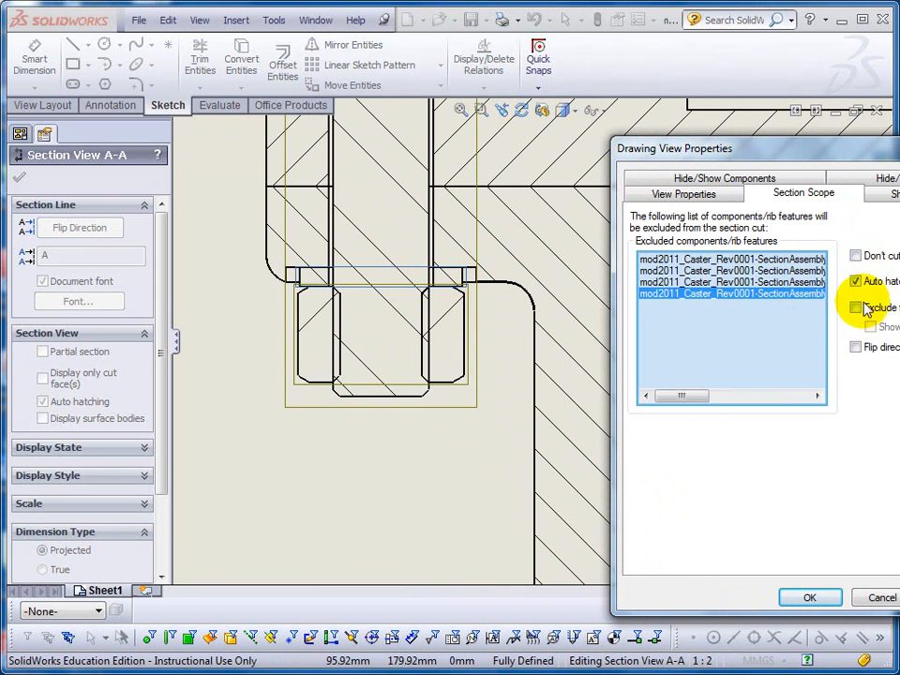
click(810, 599)
scroll(663, 512, up, 10)
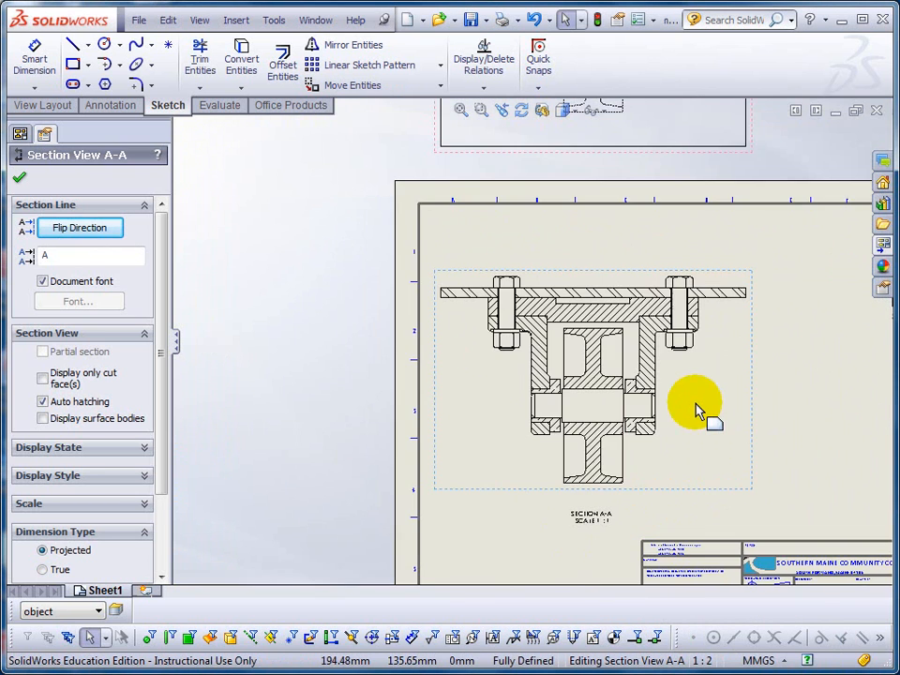
scroll(722, 417, down, 2)
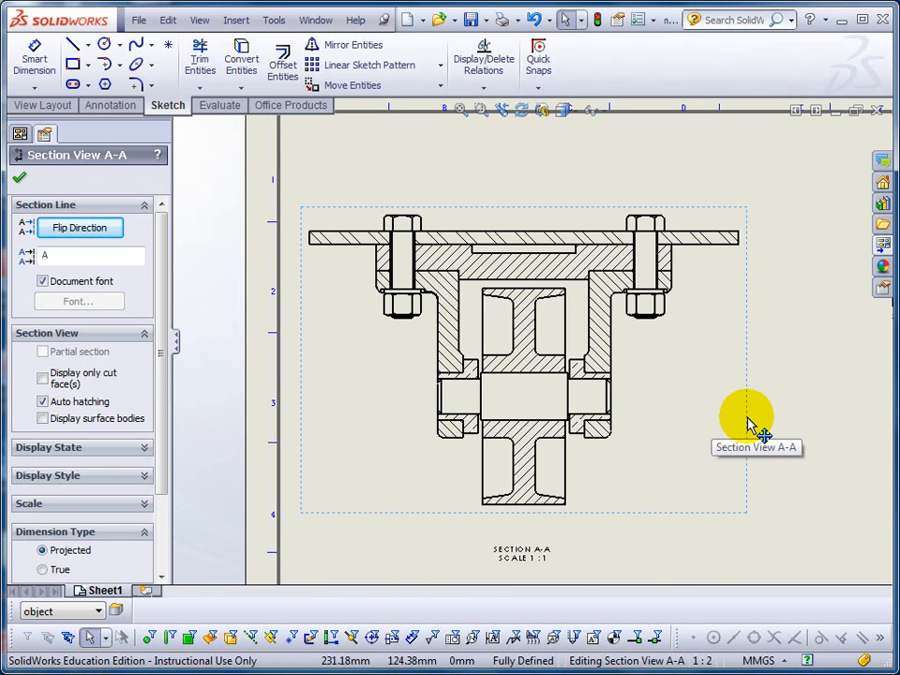